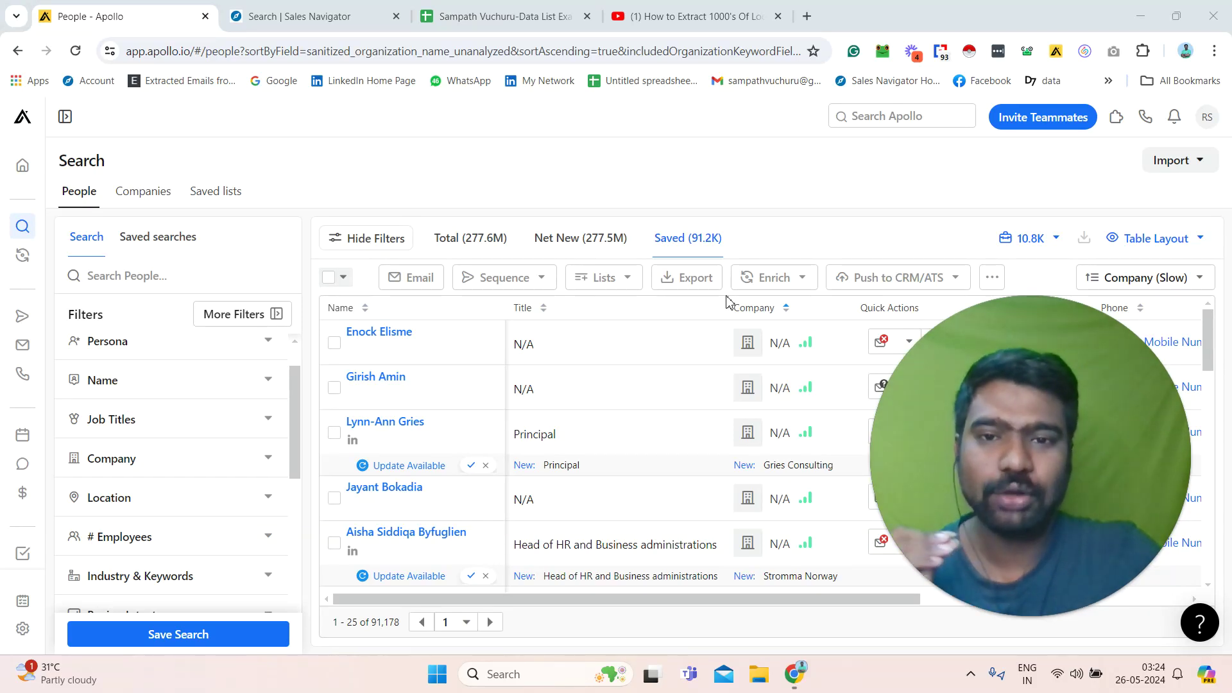
- Highlight part of the Apollo page address in the browser, then deselect it
click(154, 50)
drag(154, 51, 210, 51)
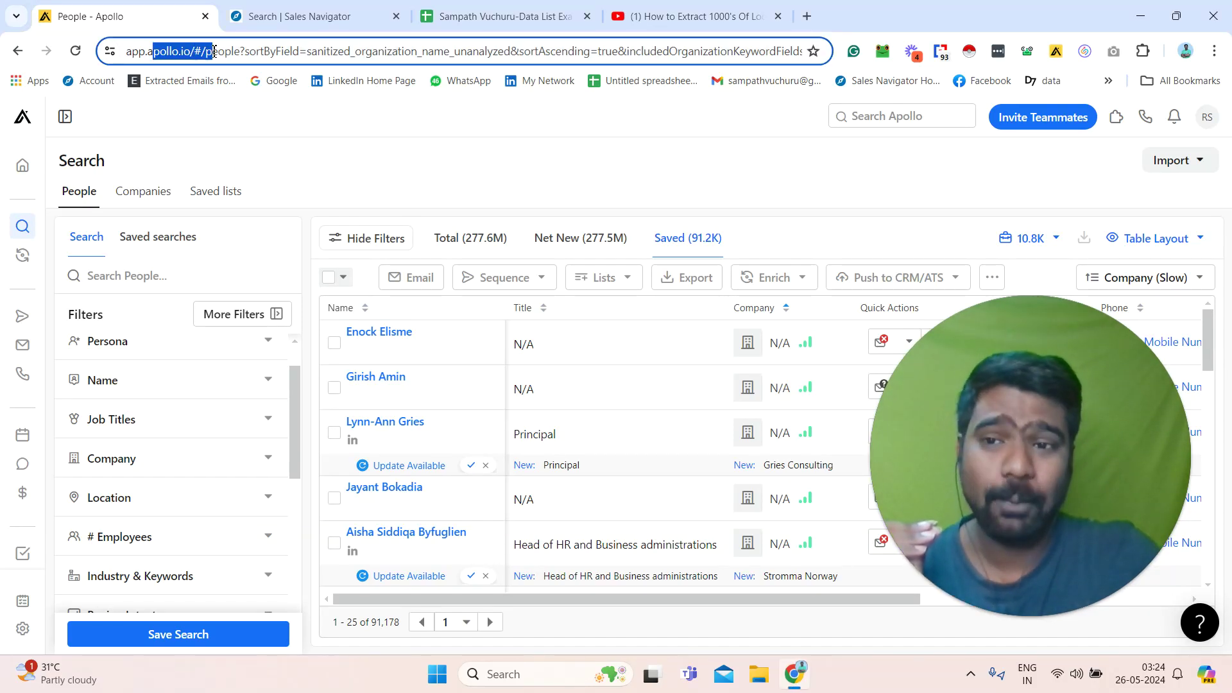
click(535, 217)
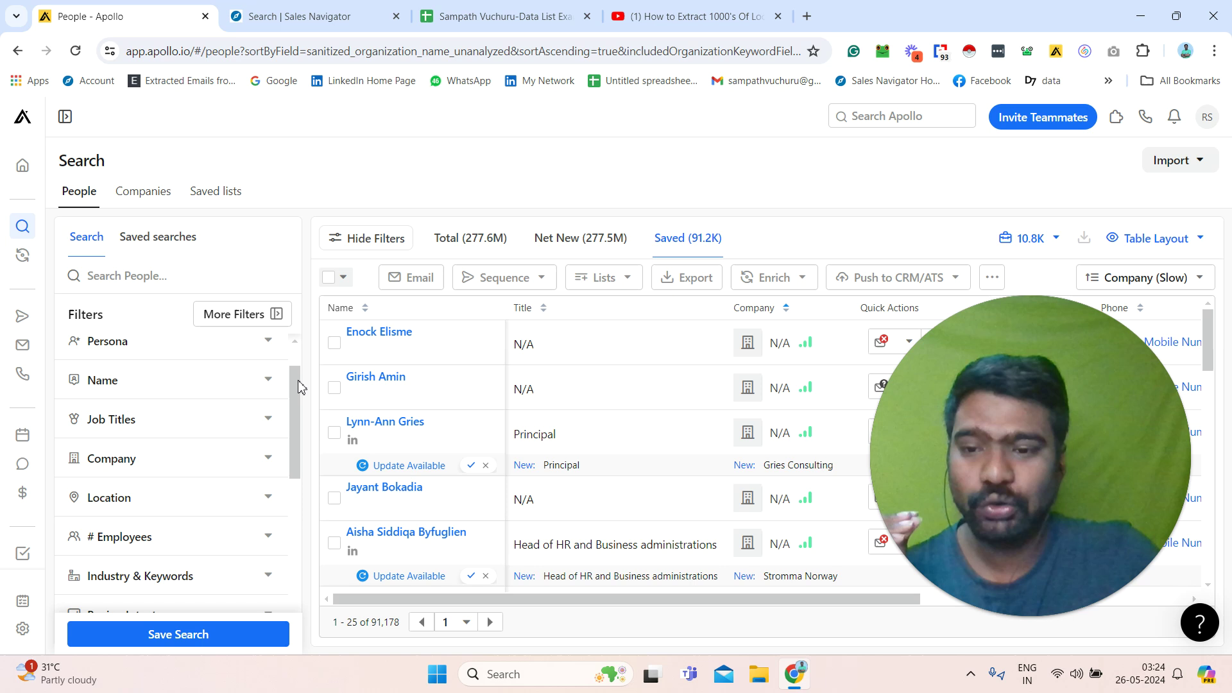
drag(296, 386, 298, 494)
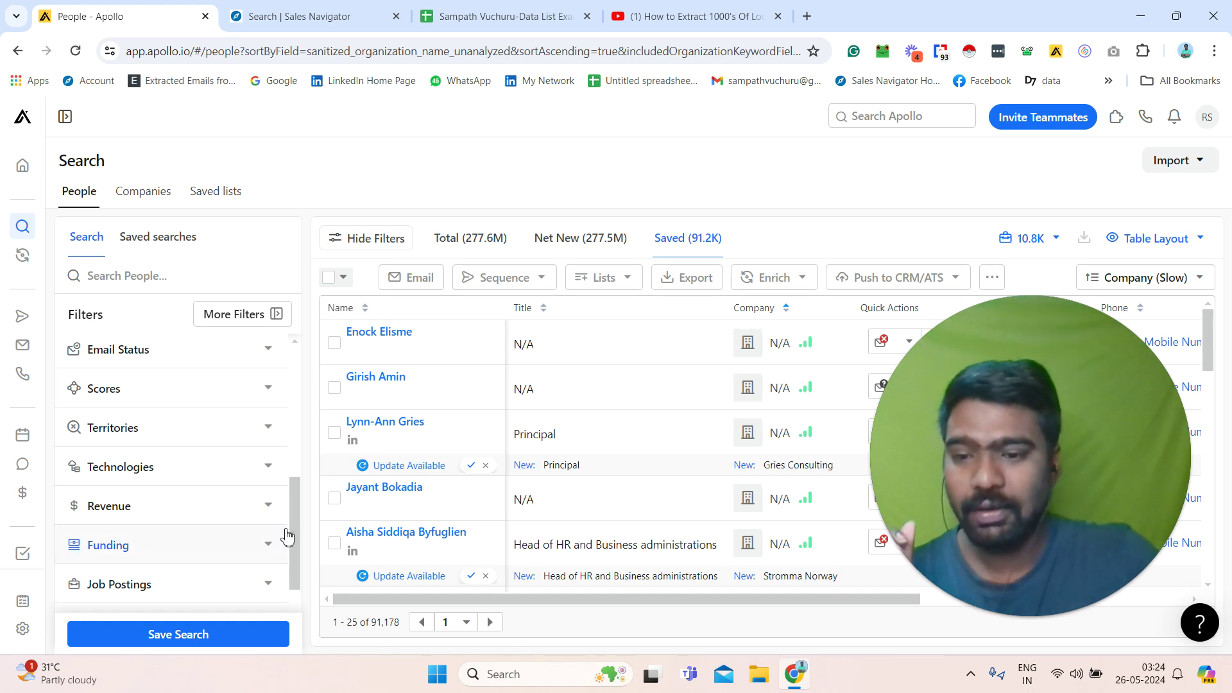
drag(295, 531, 289, 416)
scroll(289, 416, up, 1)
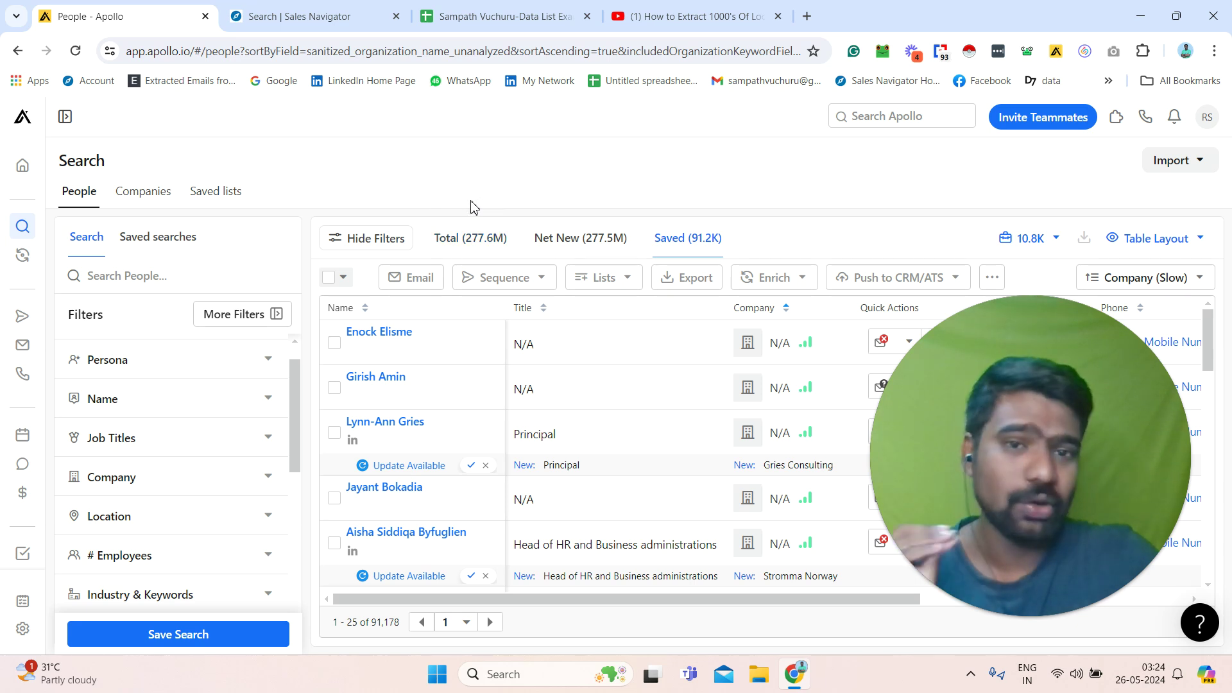
- On the YouTube video page, highlight the WhatsApp contact line, then return to Apollo
click(690, 15)
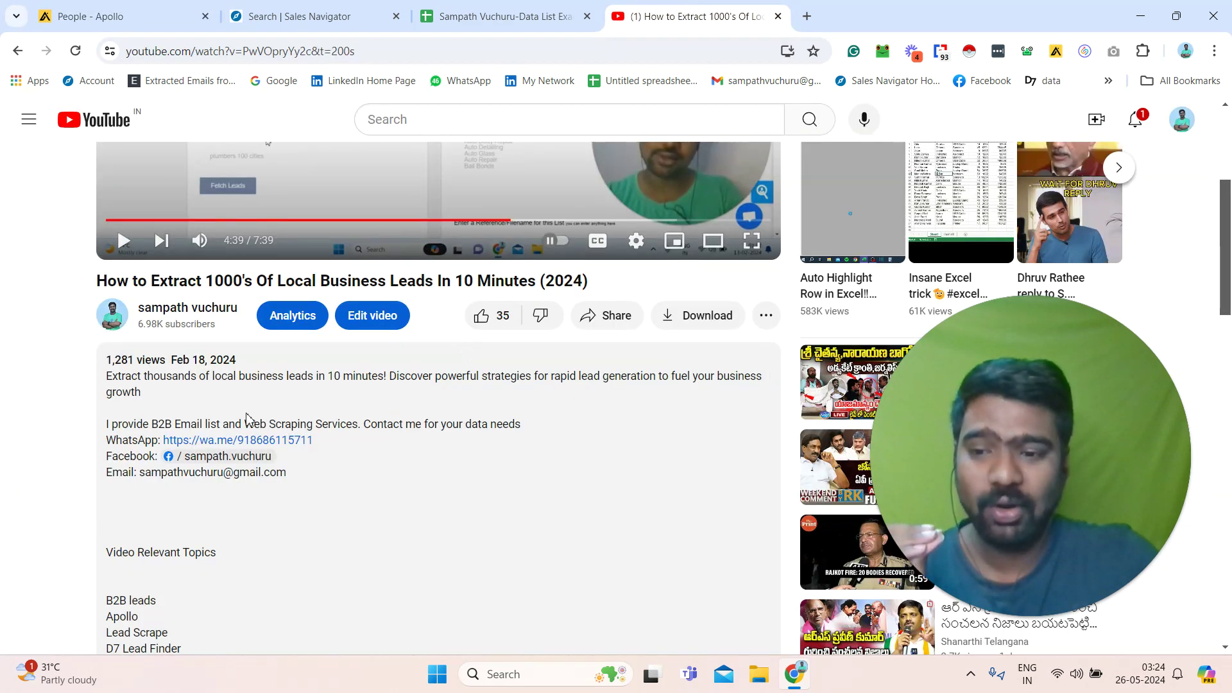
drag(106, 440, 341, 446)
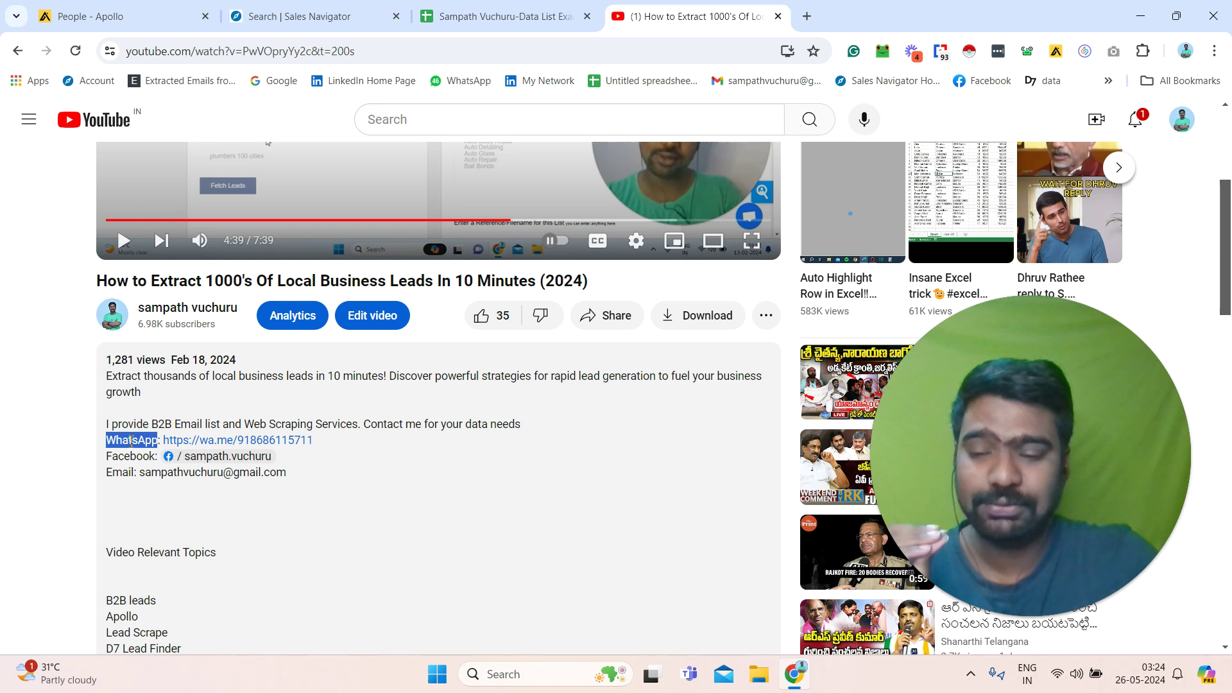
click(333, 440)
click(90, 15)
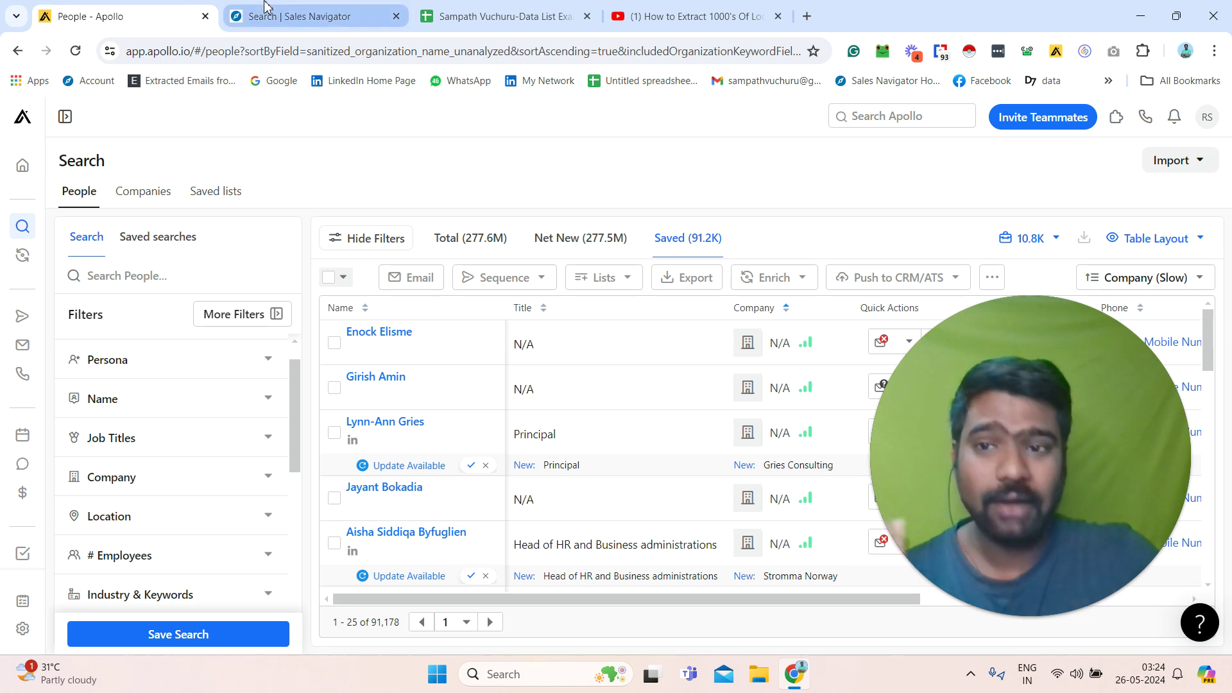
- In the Sales Navigator lead search, highlight the 12K+ results count
click(289, 16)
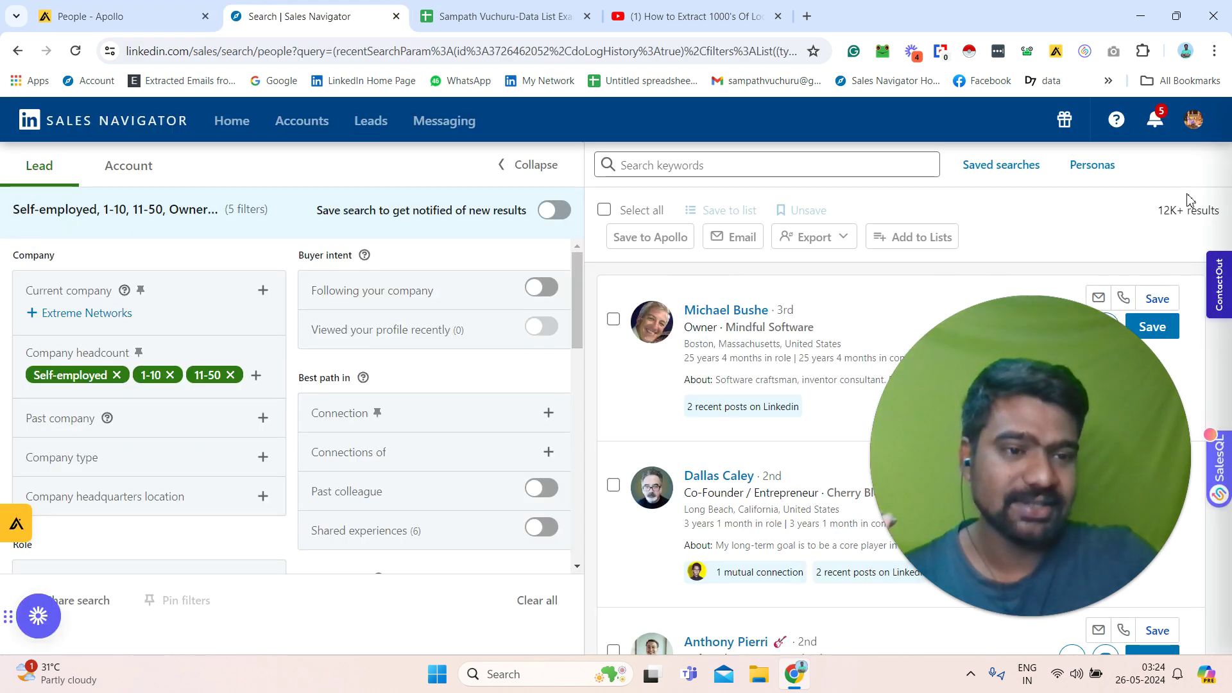
drag(1221, 210, 1158, 211)
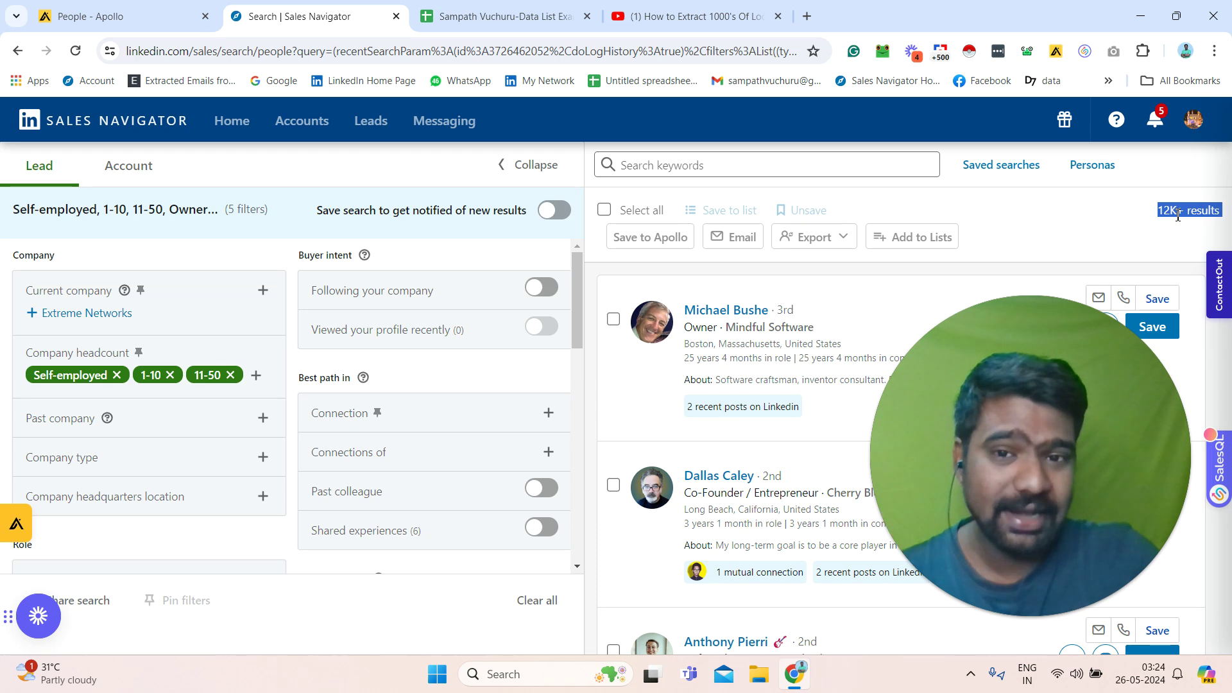
- In the data list spreadsheet, view the Recently Funded Companies and E commerce stores sheets
click(502, 15)
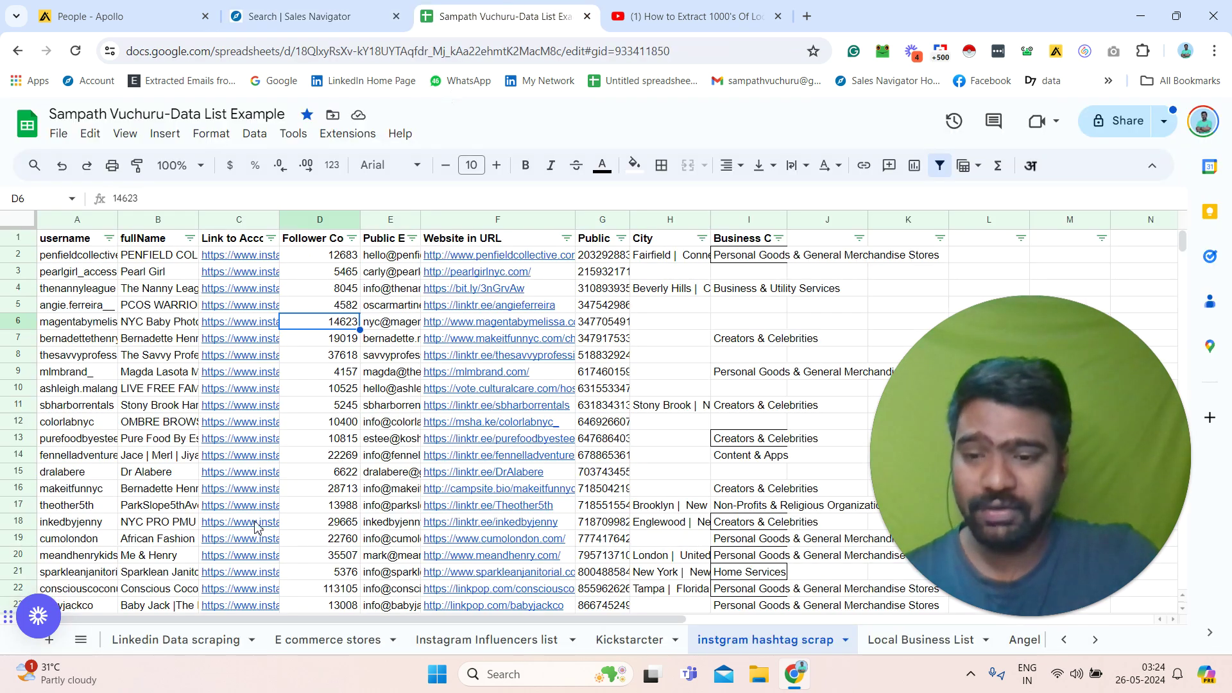
click(82, 640)
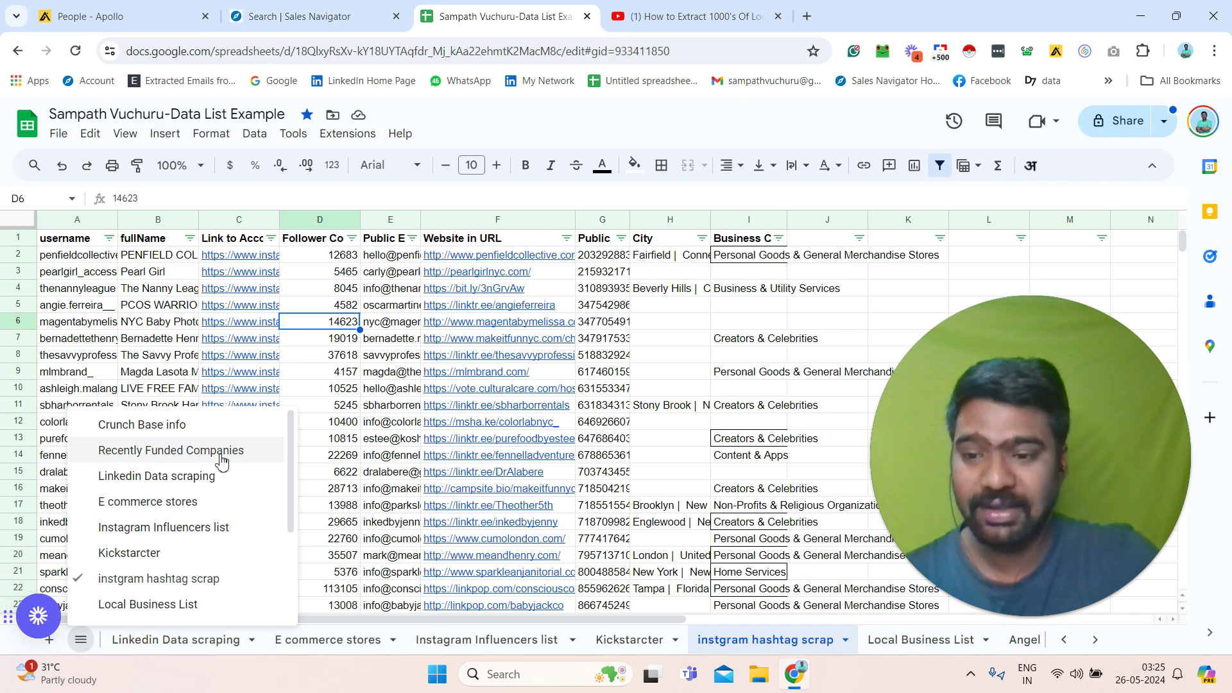
click(170, 451)
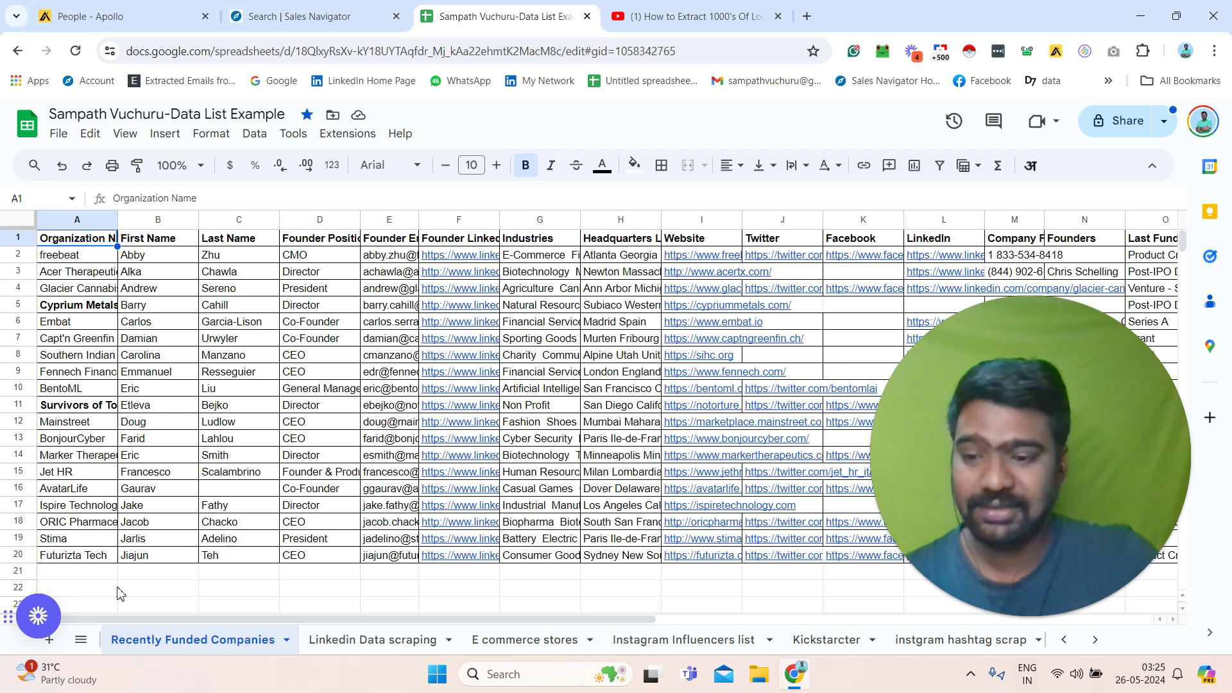
click(82, 640)
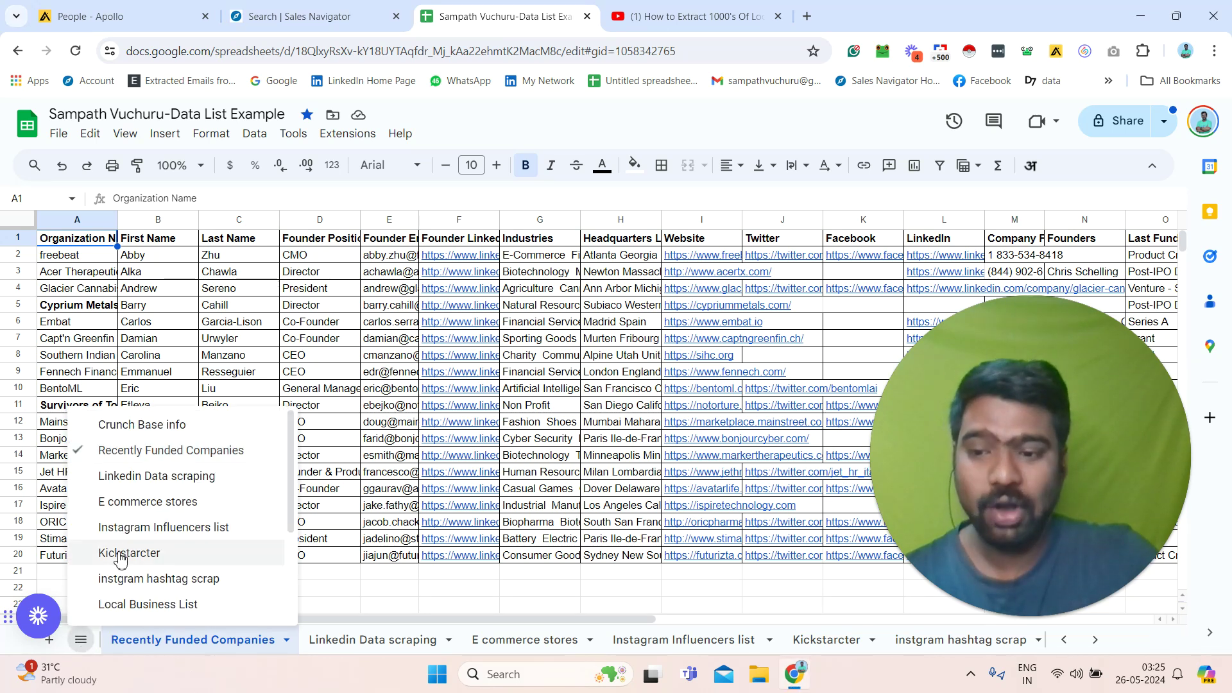
click(148, 502)
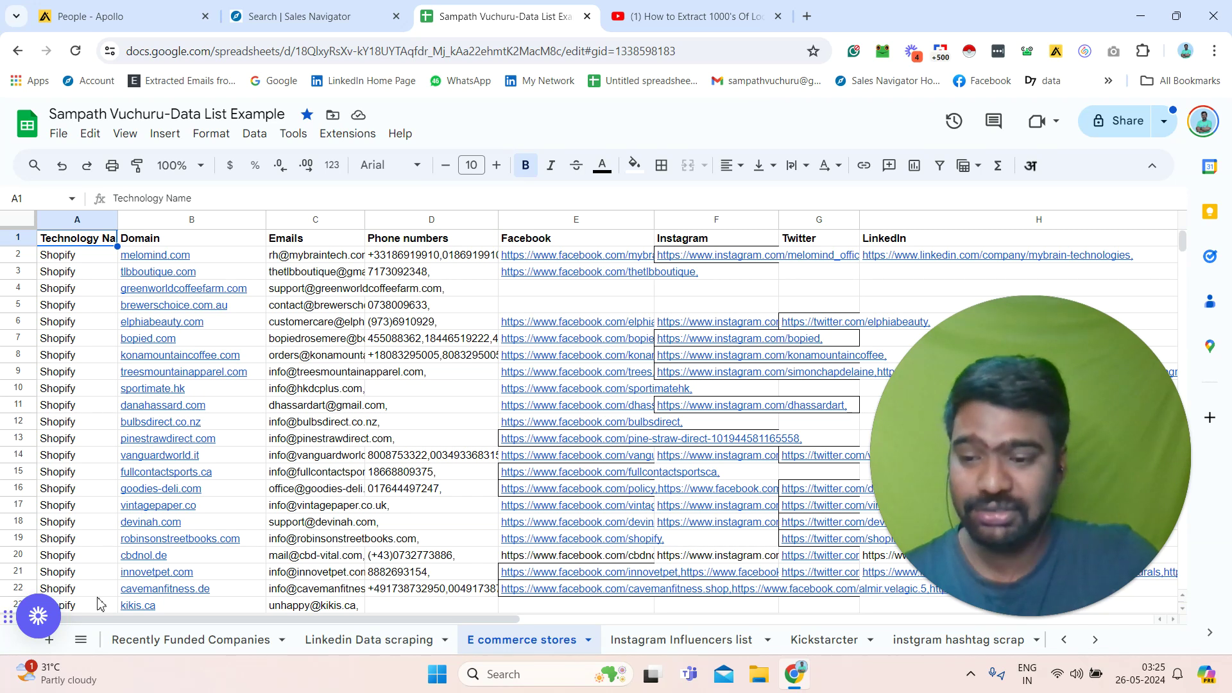
- View the Instagram Influencers list (cell B10) and the instgram hashtag scrap sheet
click(82, 639)
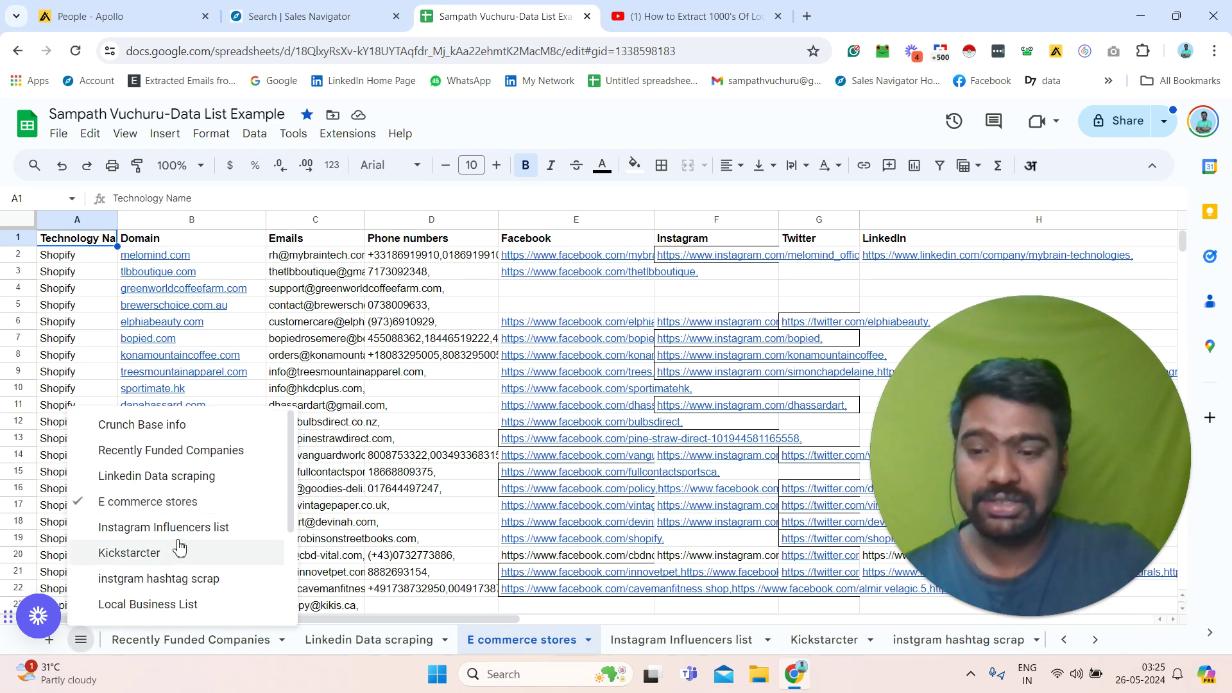
click(163, 527)
click(358, 390)
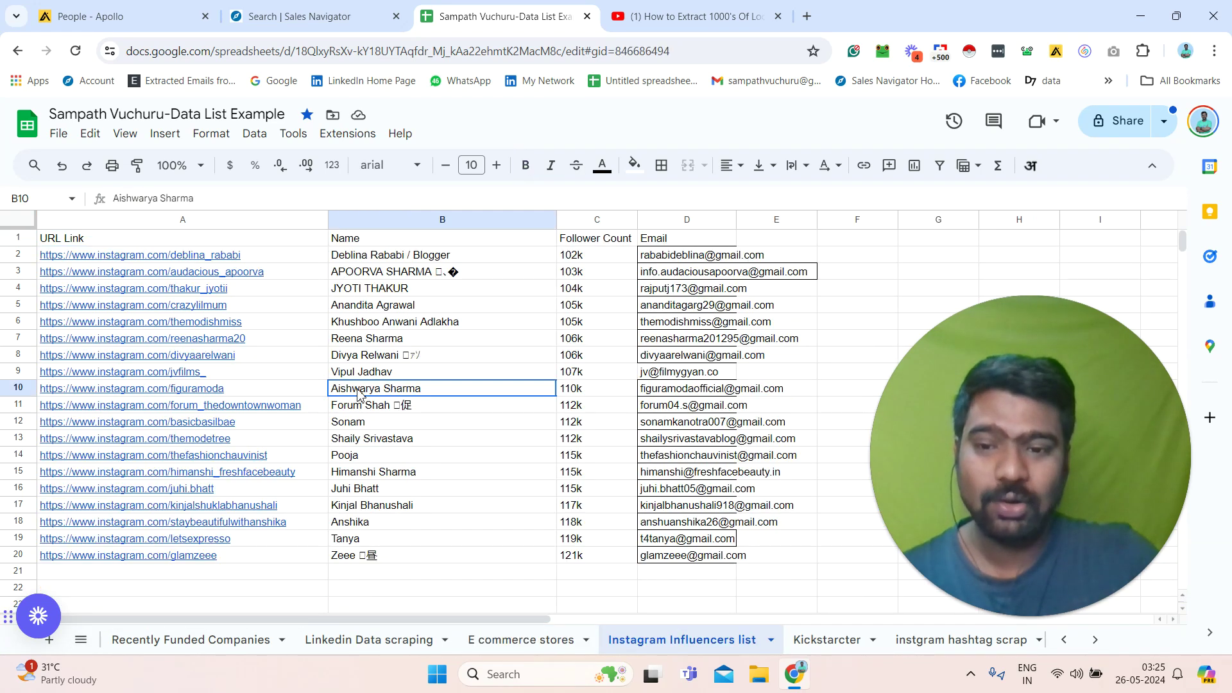
click(81, 642)
click(174, 581)
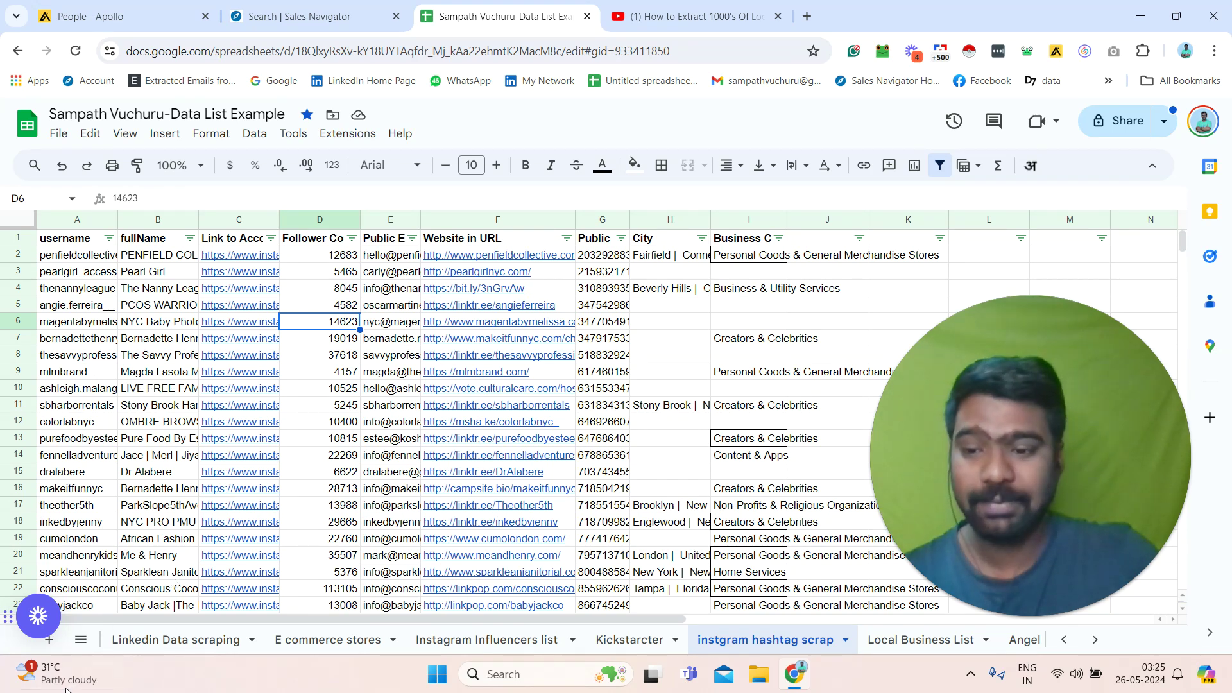
- On the Local Business List sheet, check row 13 from its first to last filled column
click(81, 639)
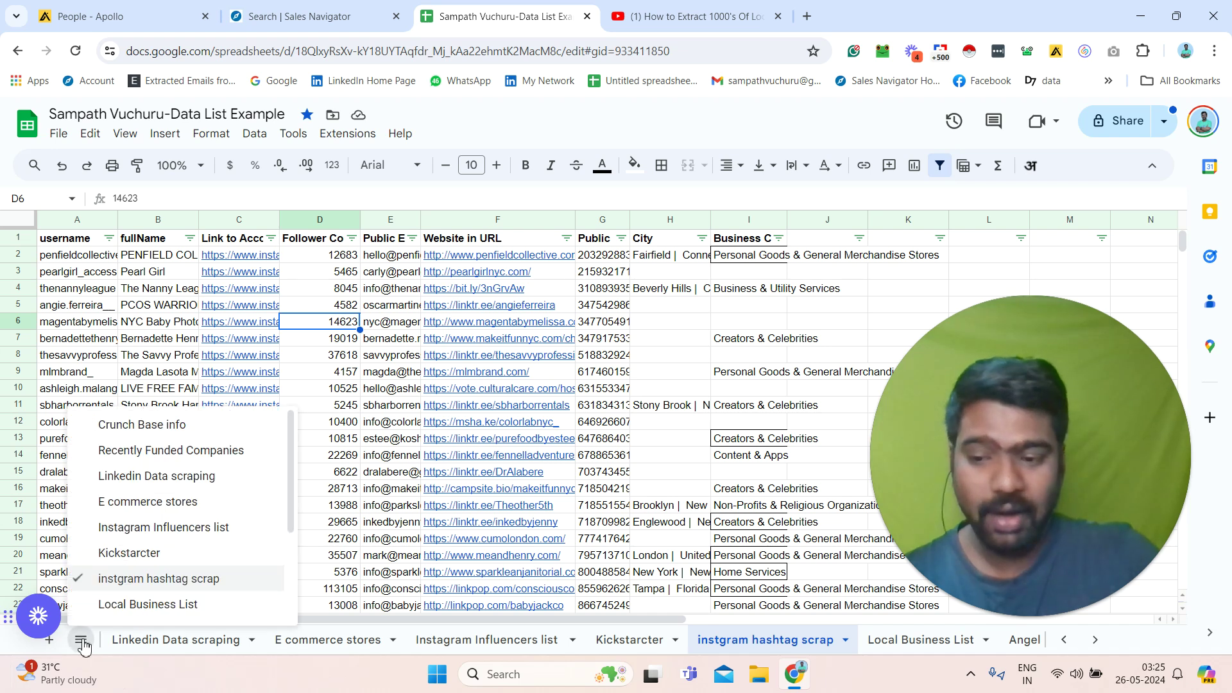
click(147, 605)
click(395, 443)
key(Home)
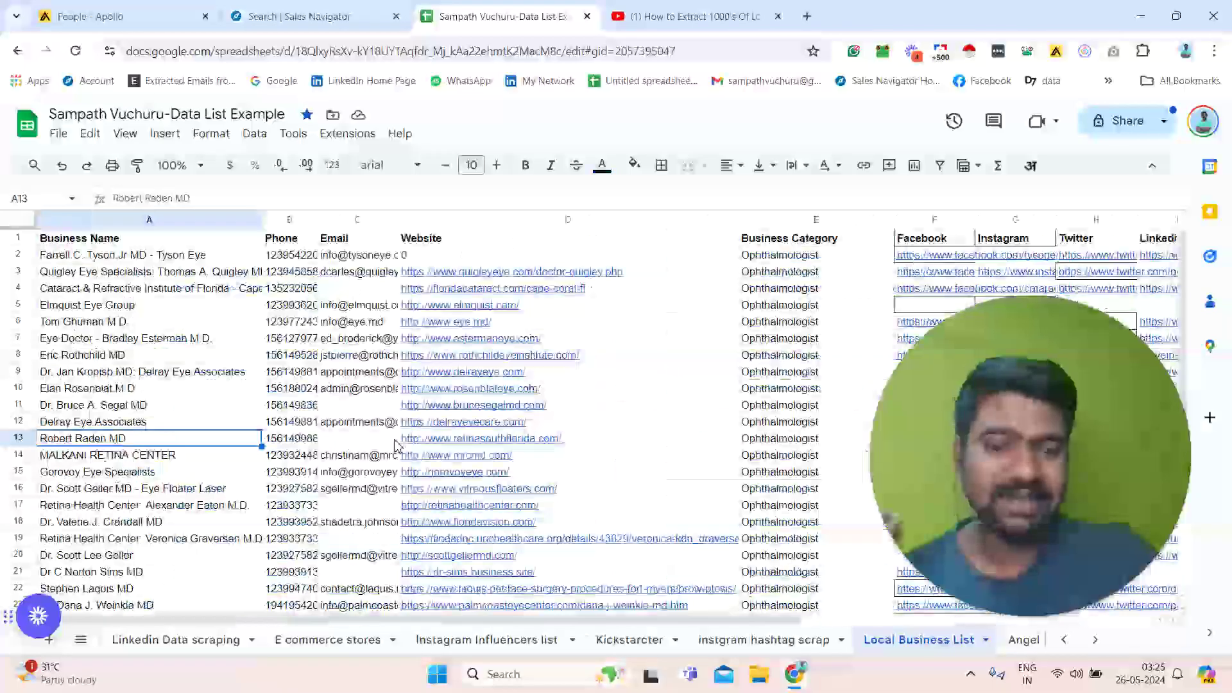
key(End)
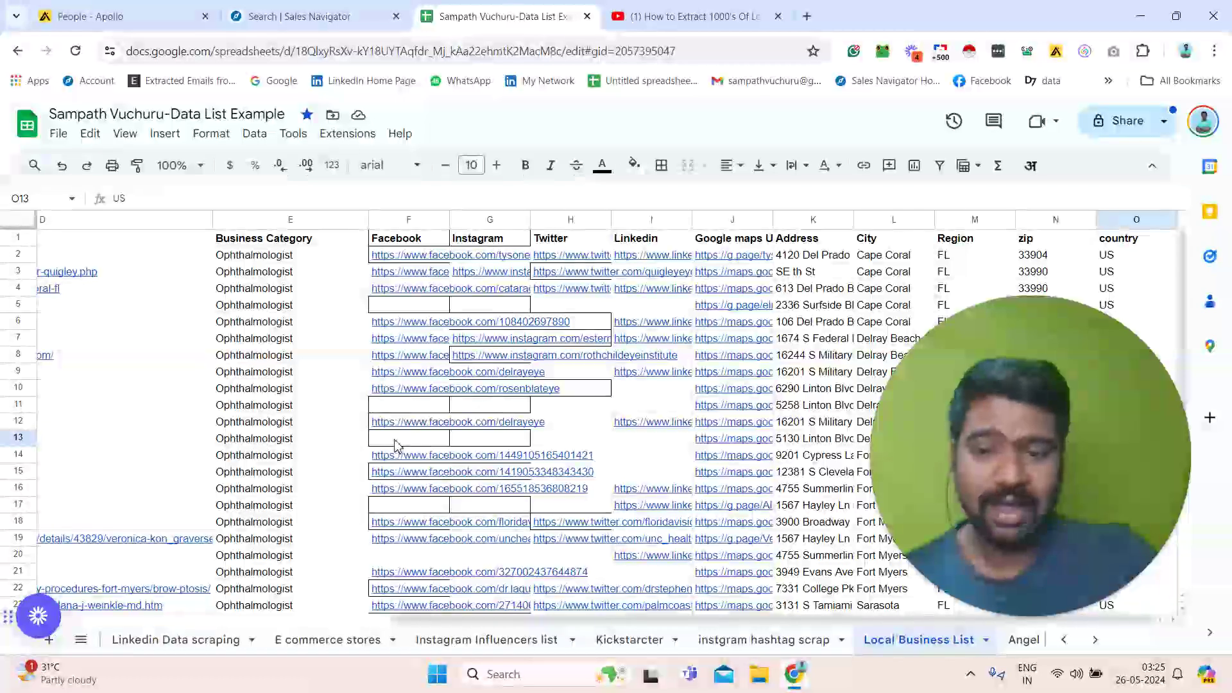
- Switch to the Angel Investors List sheet
click(81, 639)
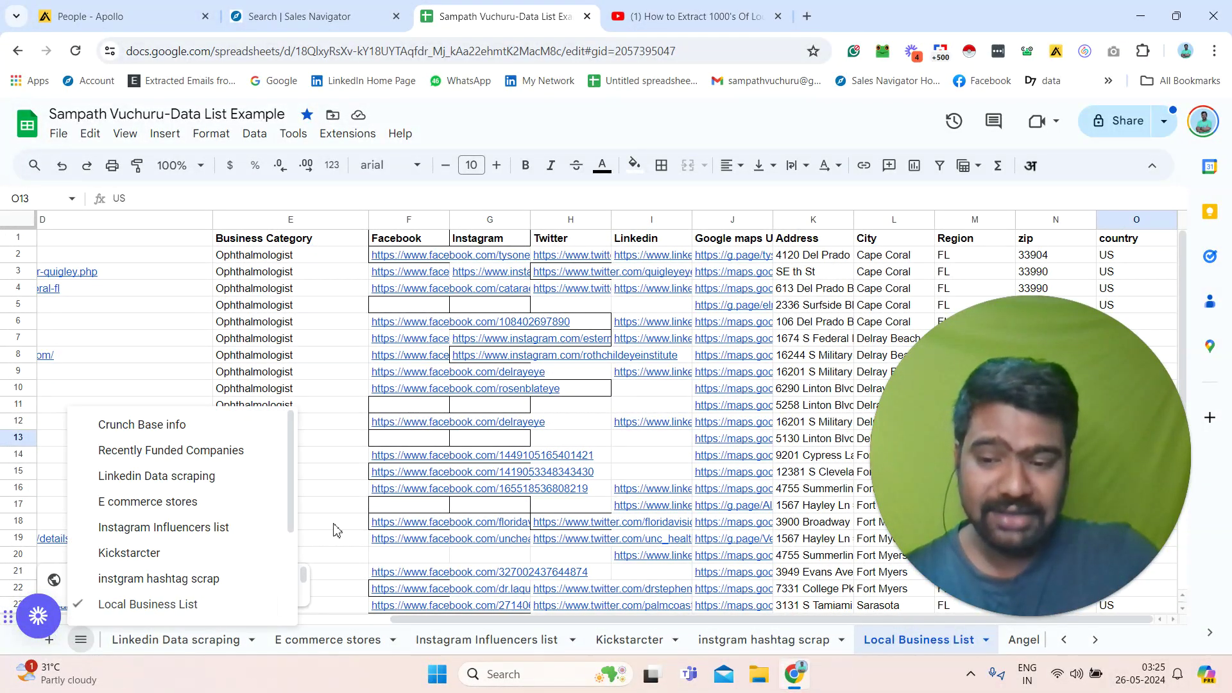
scroll(192, 521, down, 3)
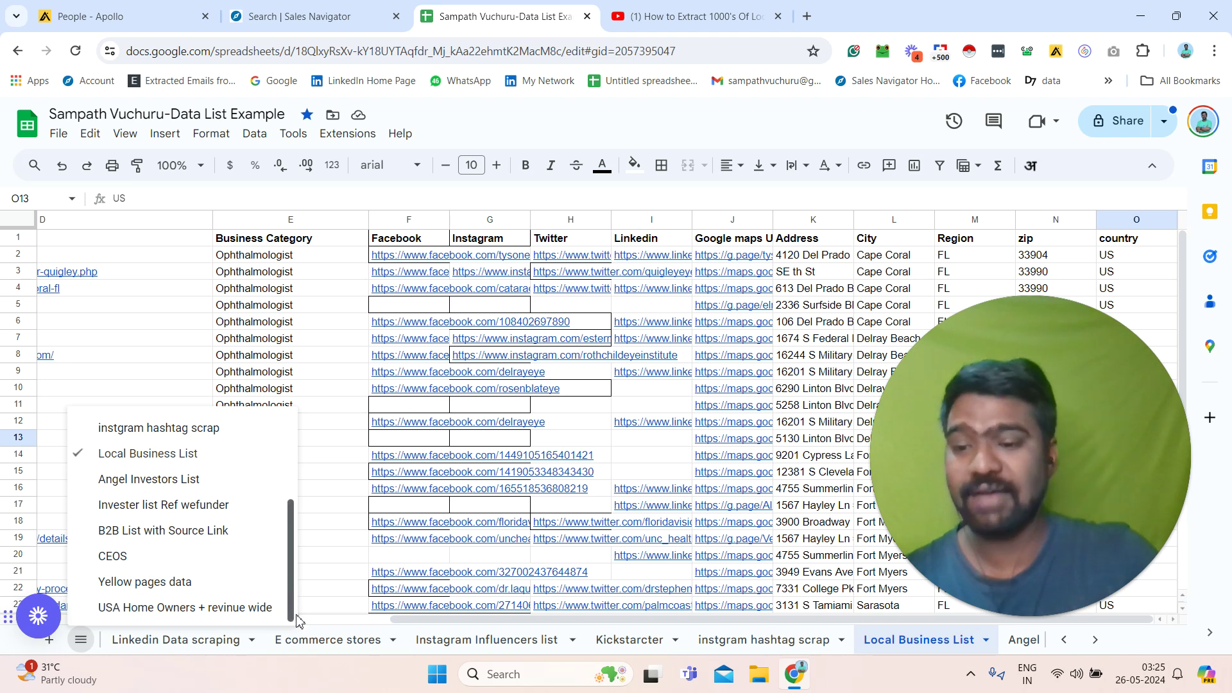
click(152, 478)
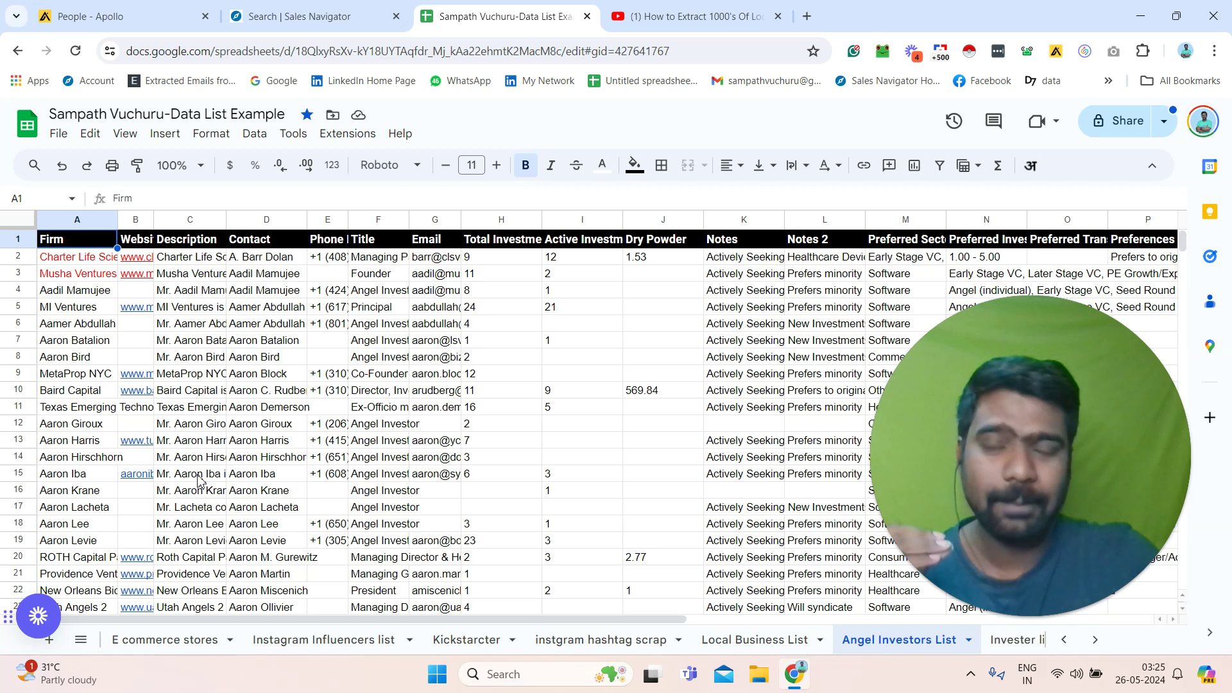
- Highlight the WhatsApp contact line in the YouTube description, then return to Apollo's People search
click(674, 17)
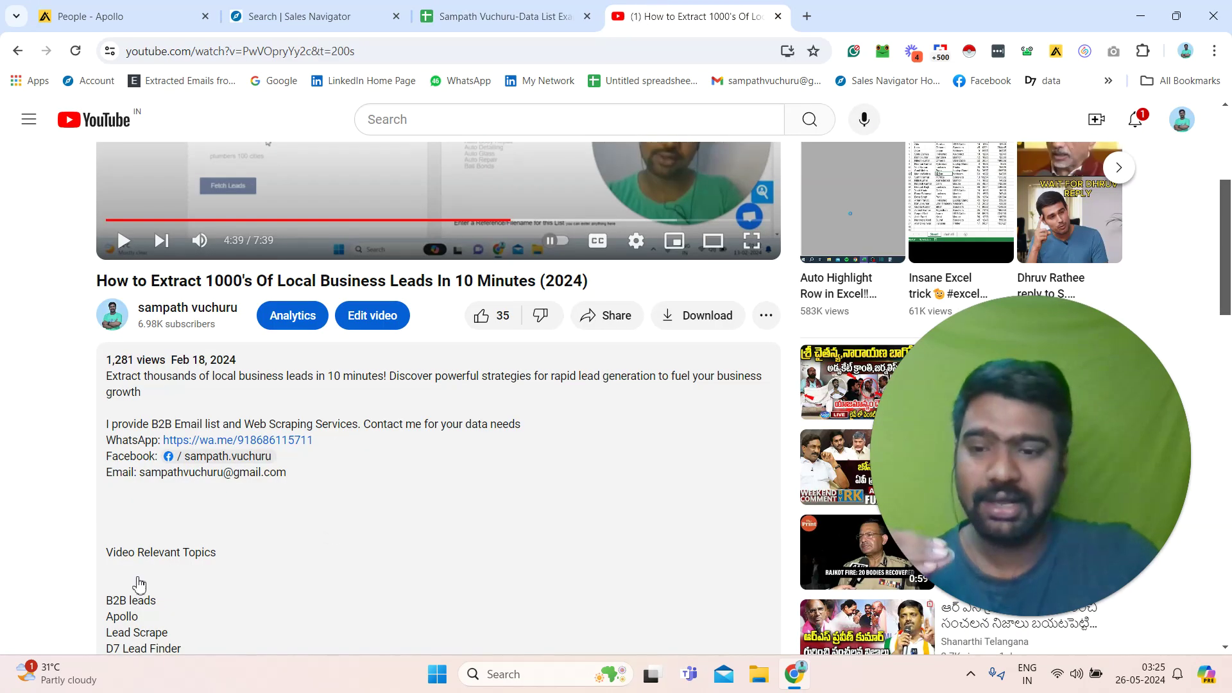
drag(108, 441, 316, 440)
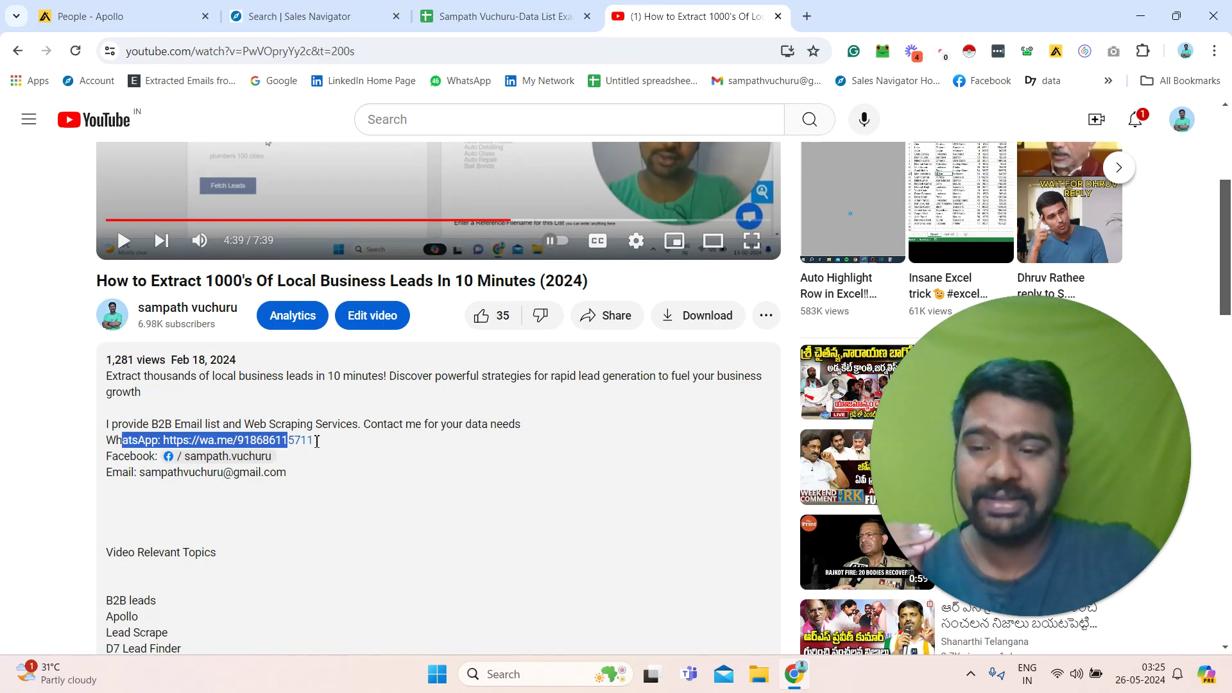
click(348, 445)
click(76, 8)
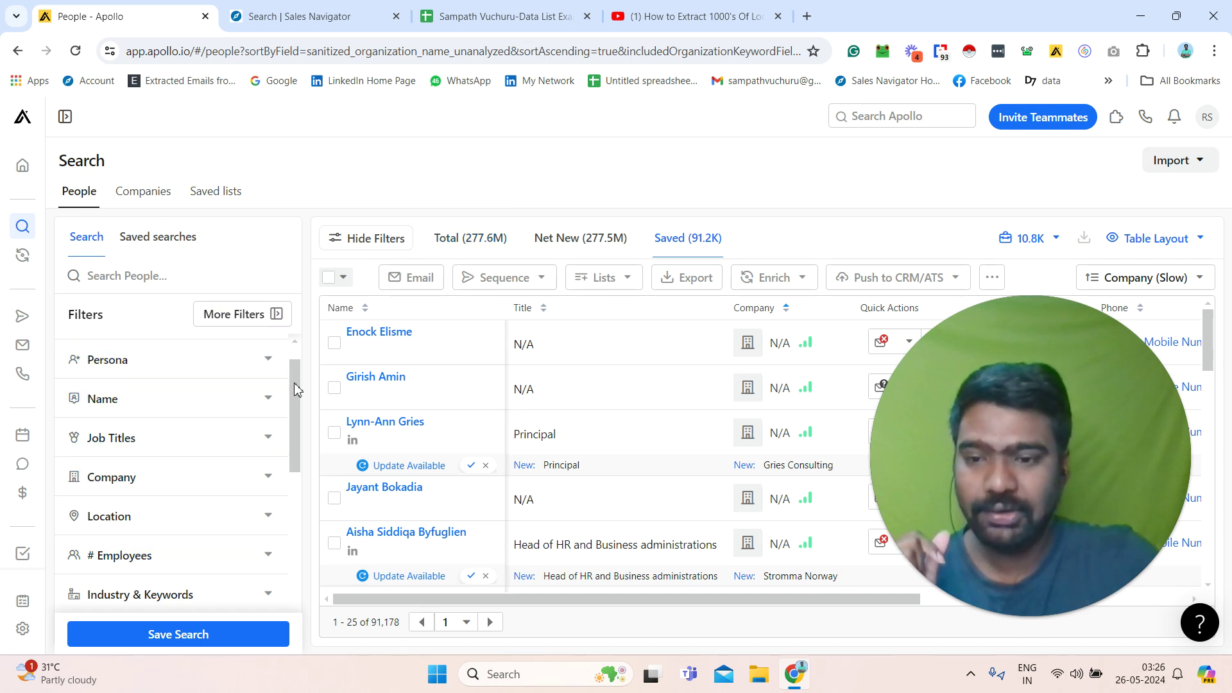
drag(294, 399, 291, 458)
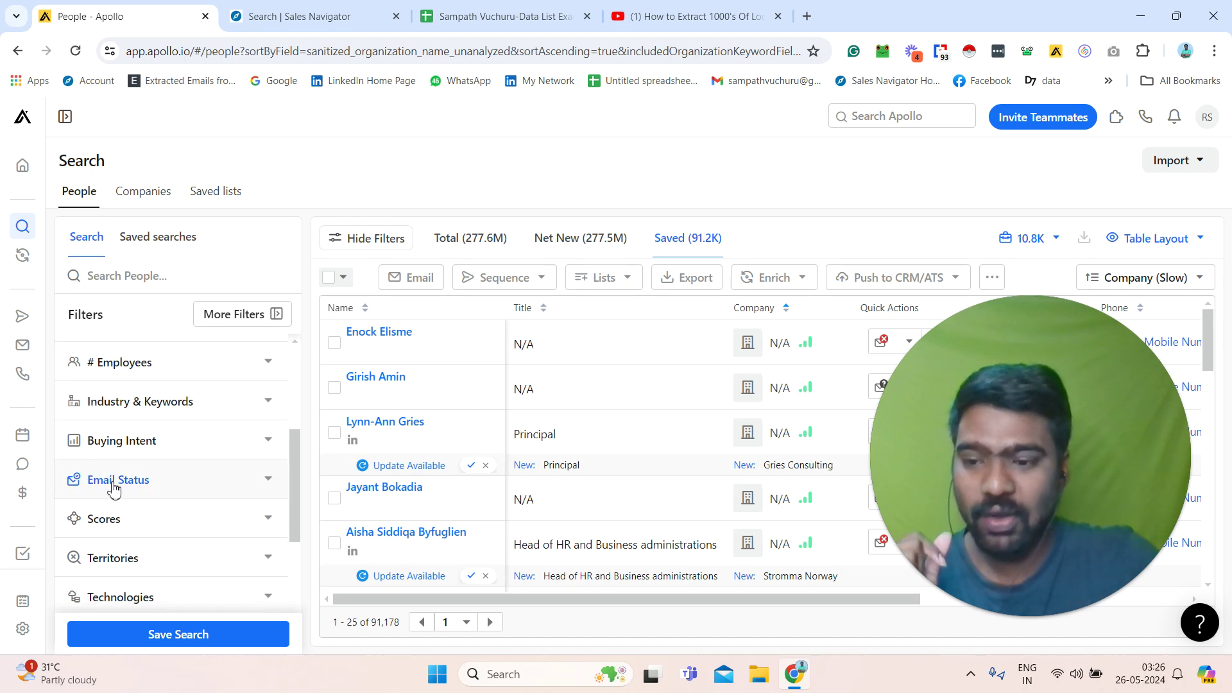
- Set the Email Status filter to Verified only and collapse the section
click(231, 481)
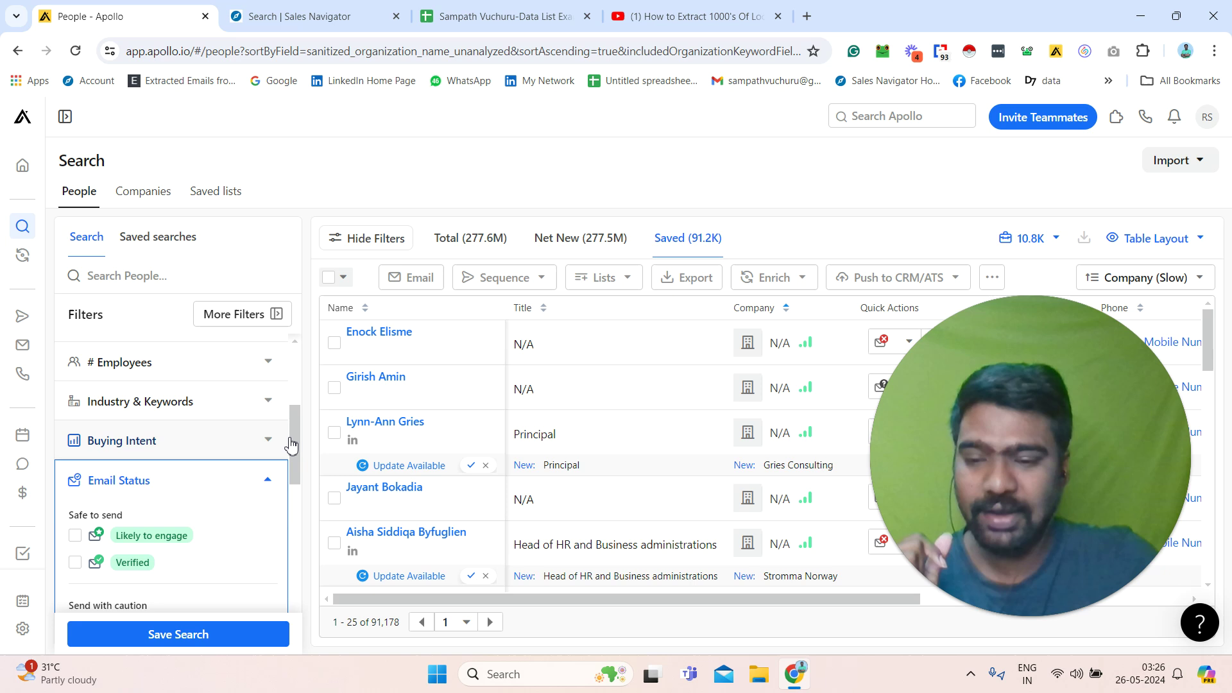
drag(298, 446, 302, 465)
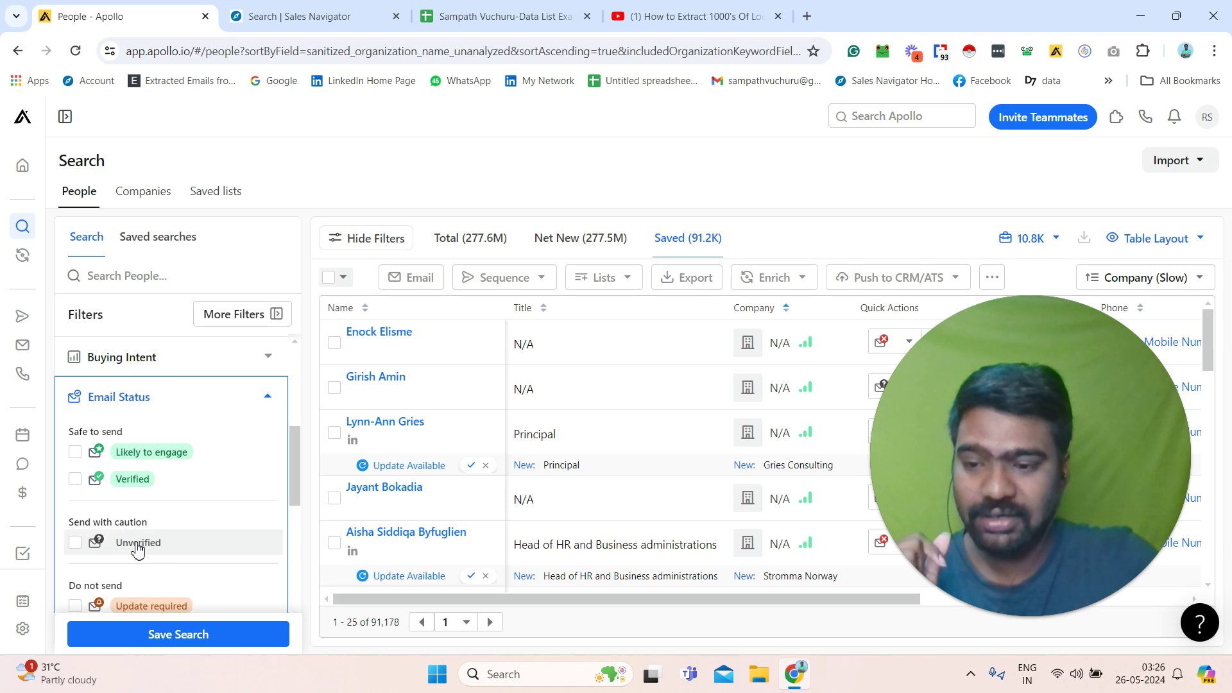
scroll(295, 462, down, 1)
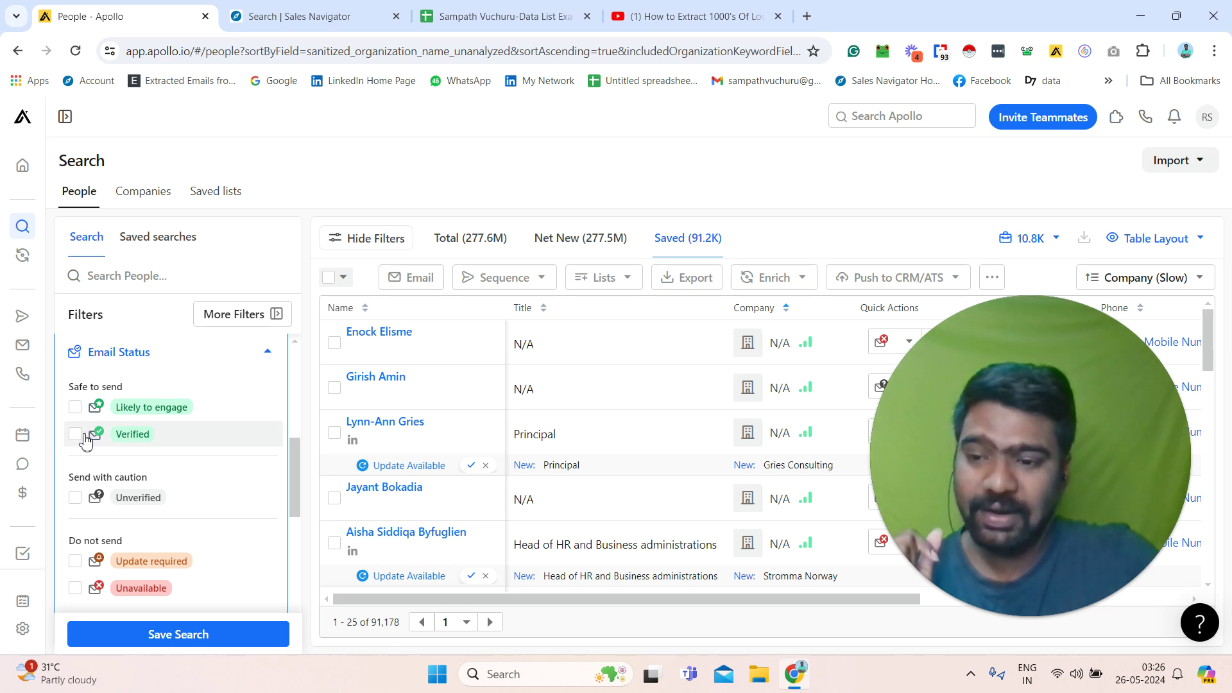
click(77, 436)
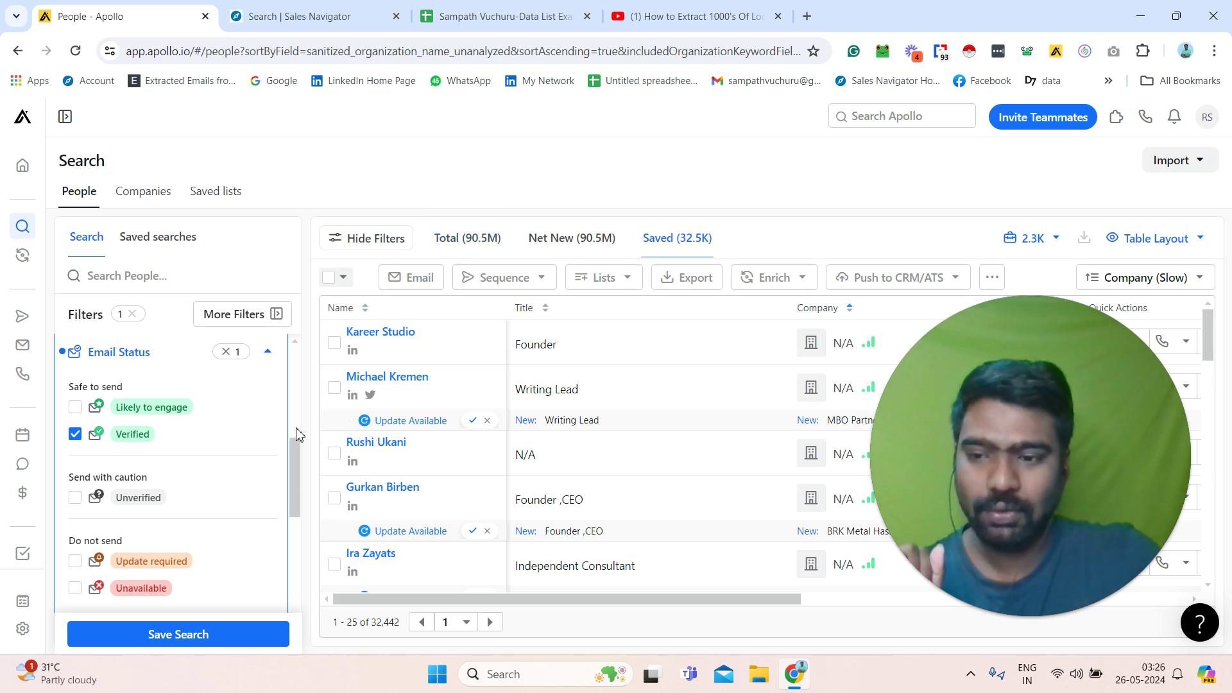
scroll(299, 435, up, 2)
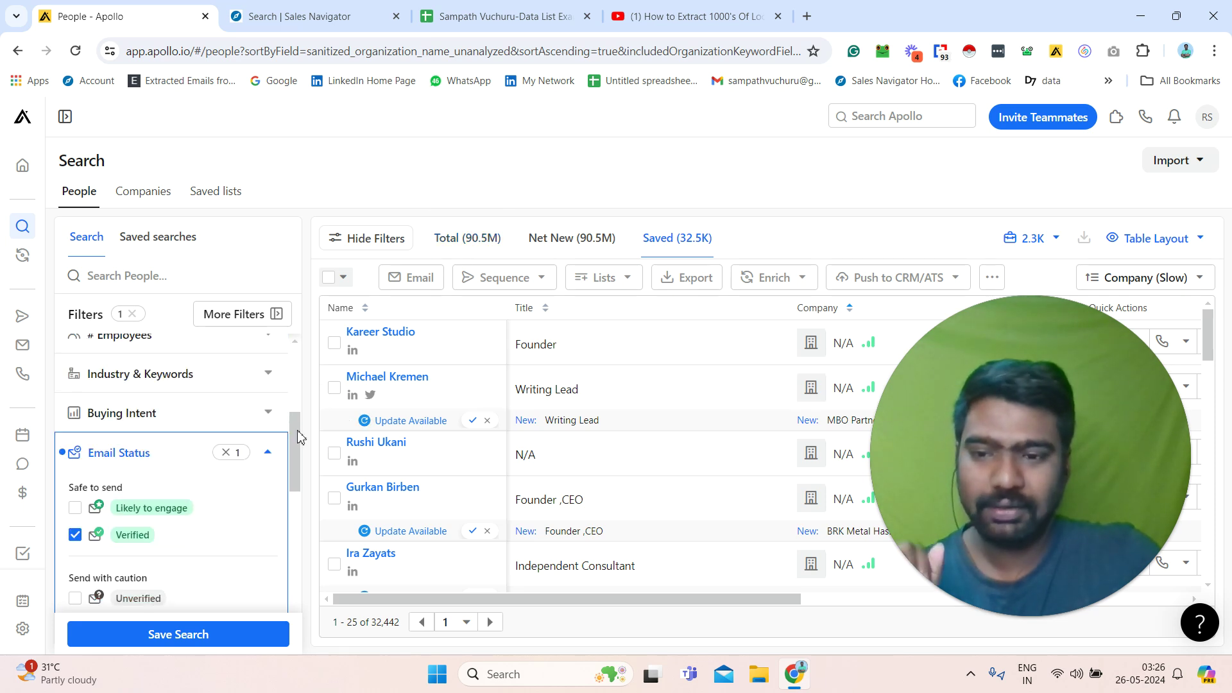
click(268, 444)
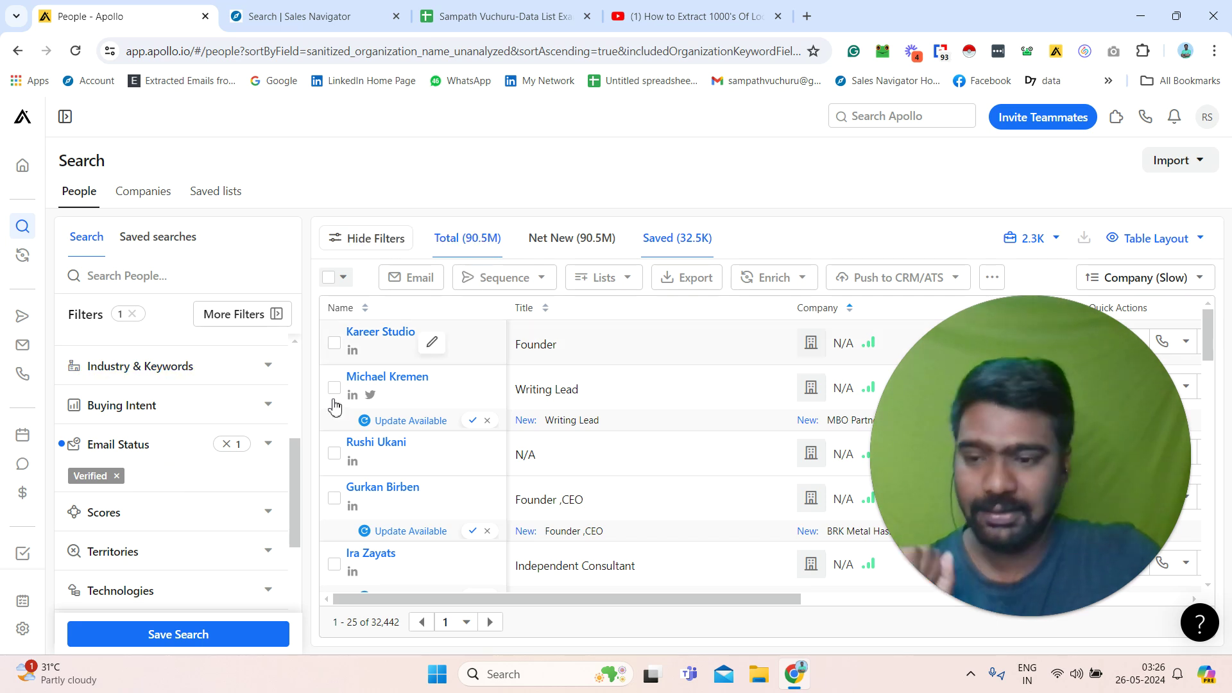
scroll(279, 493, up, 1)
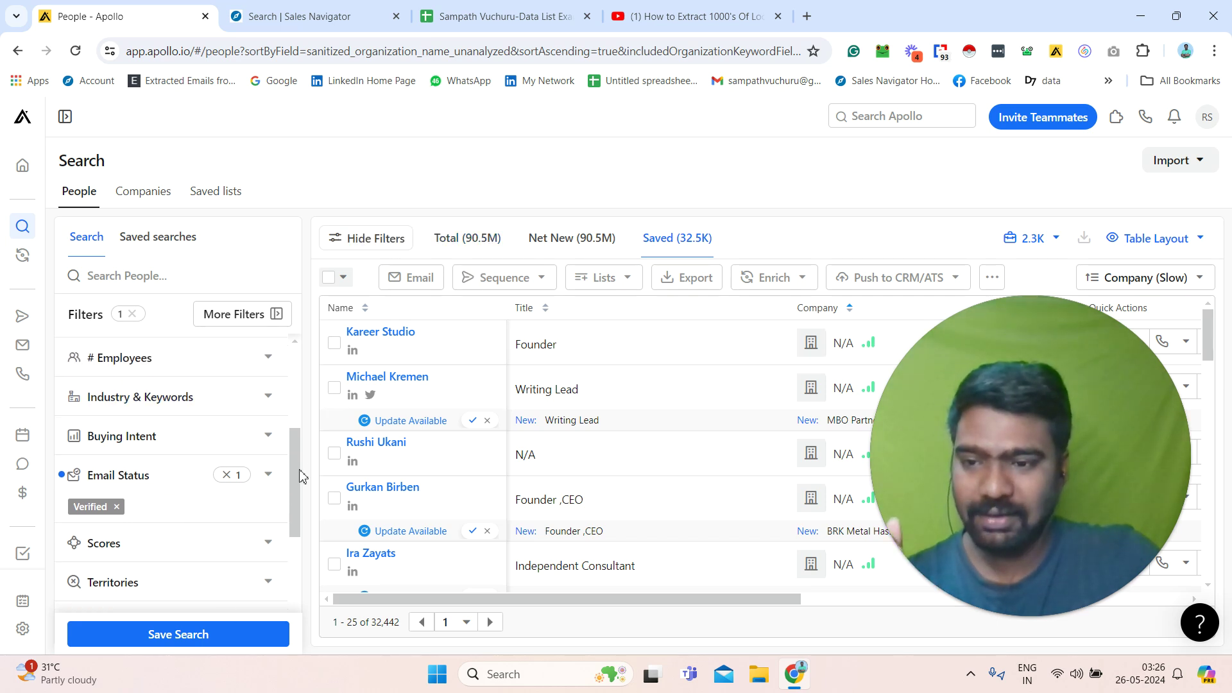
- Add the information technology & services industry under Industry & Keywords
click(223, 402)
click(198, 442)
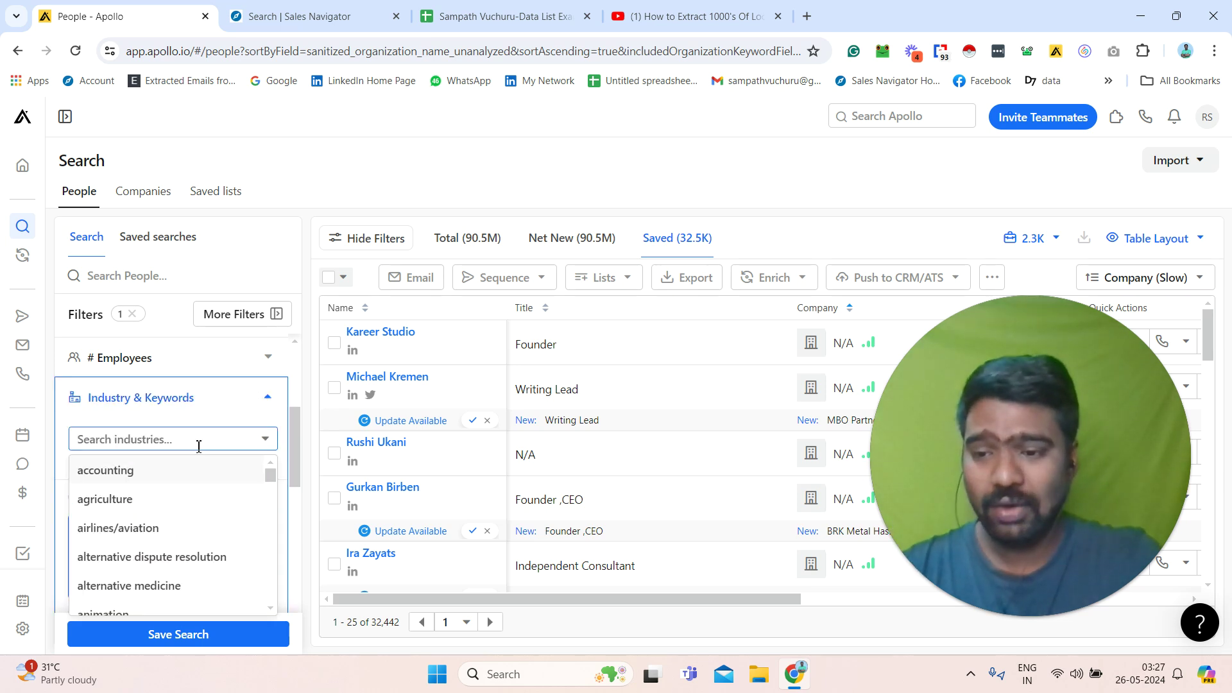
text(infor)
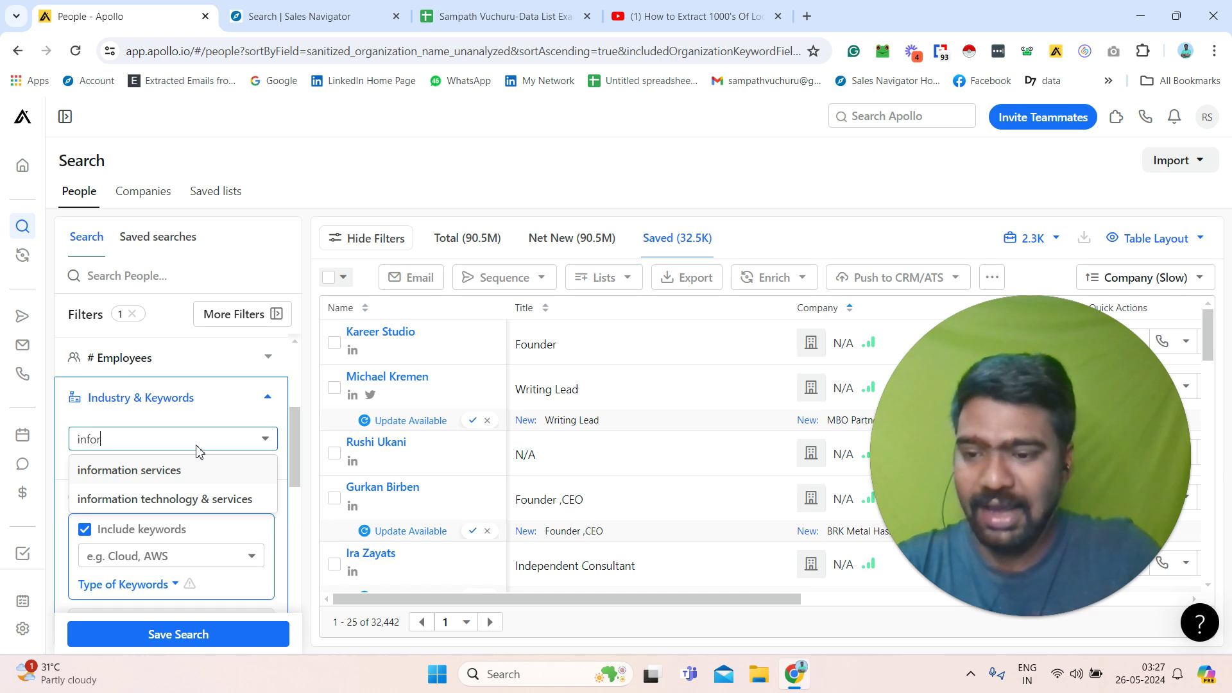
click(190, 501)
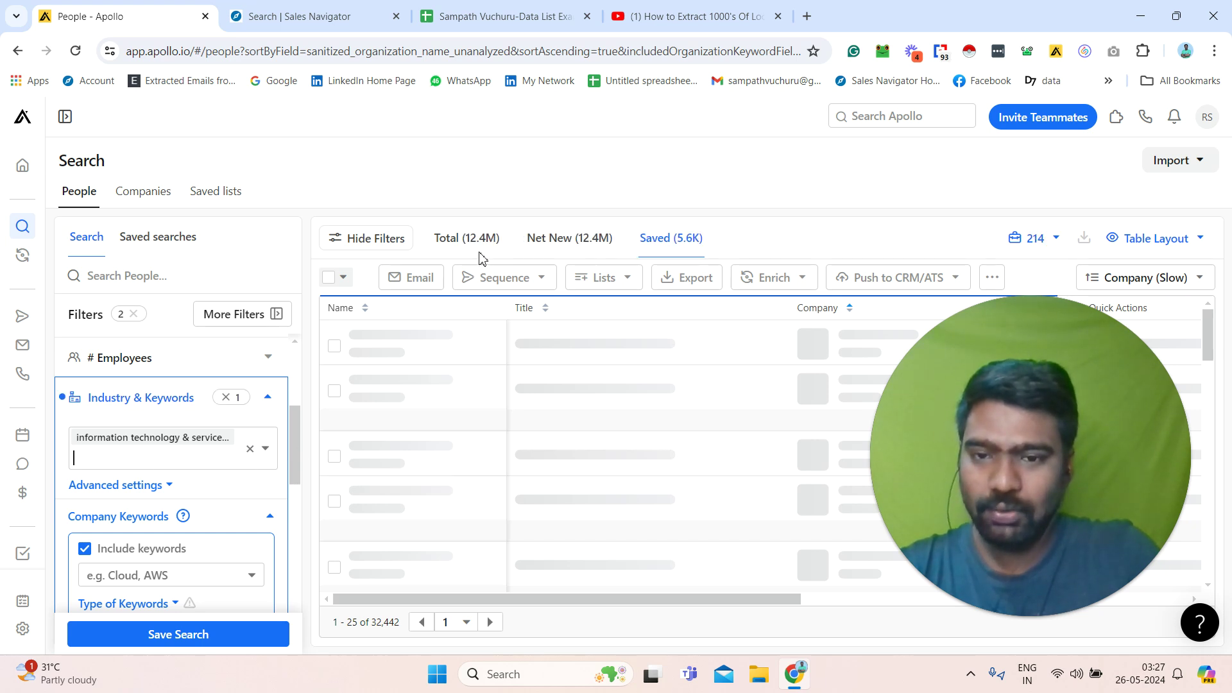
scroll(193, 453, down, 2)
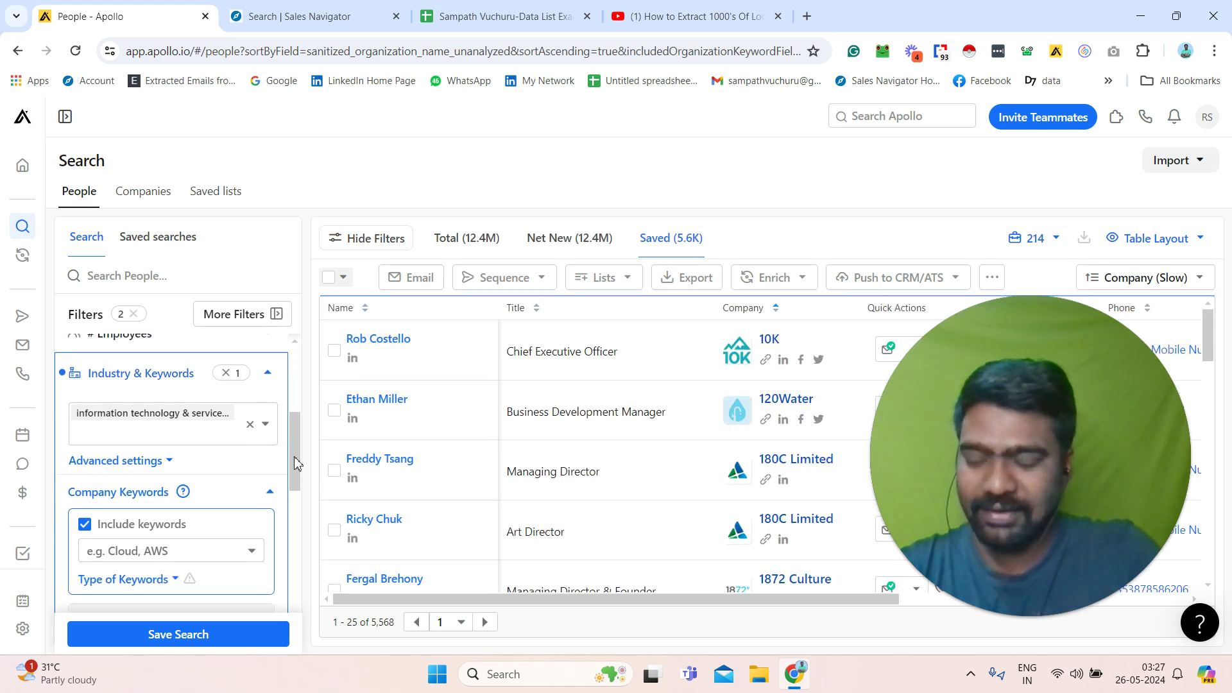
scroll(192, 482, down, 1)
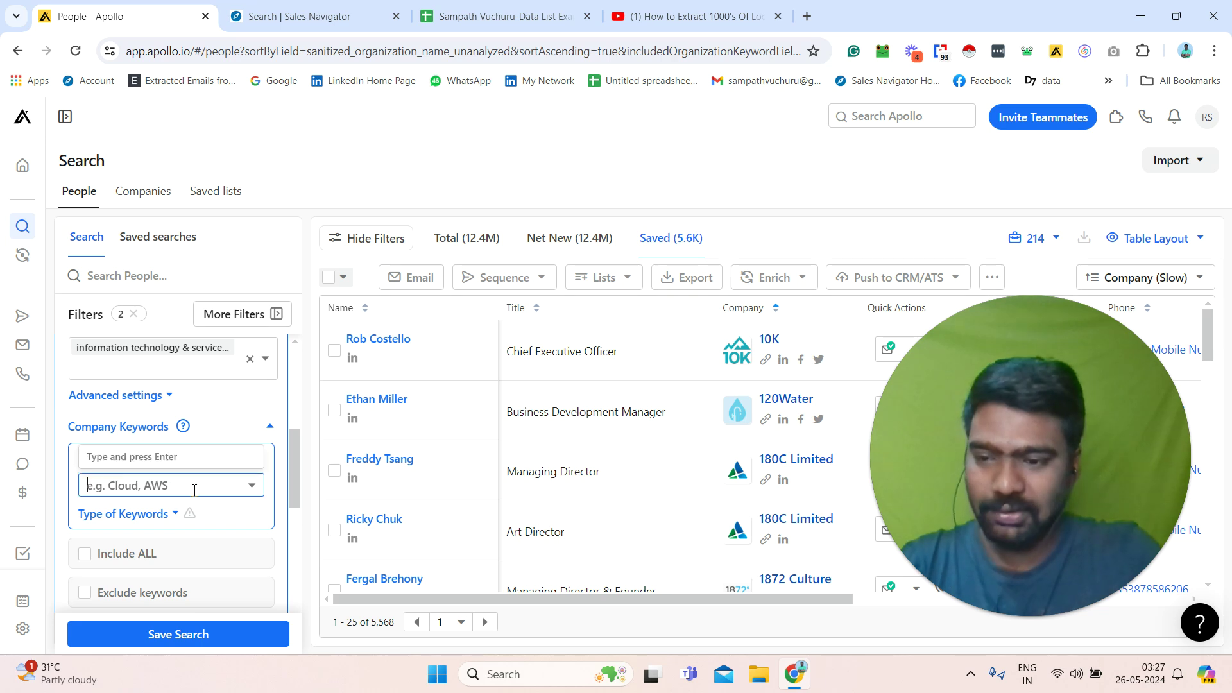
text(saas)
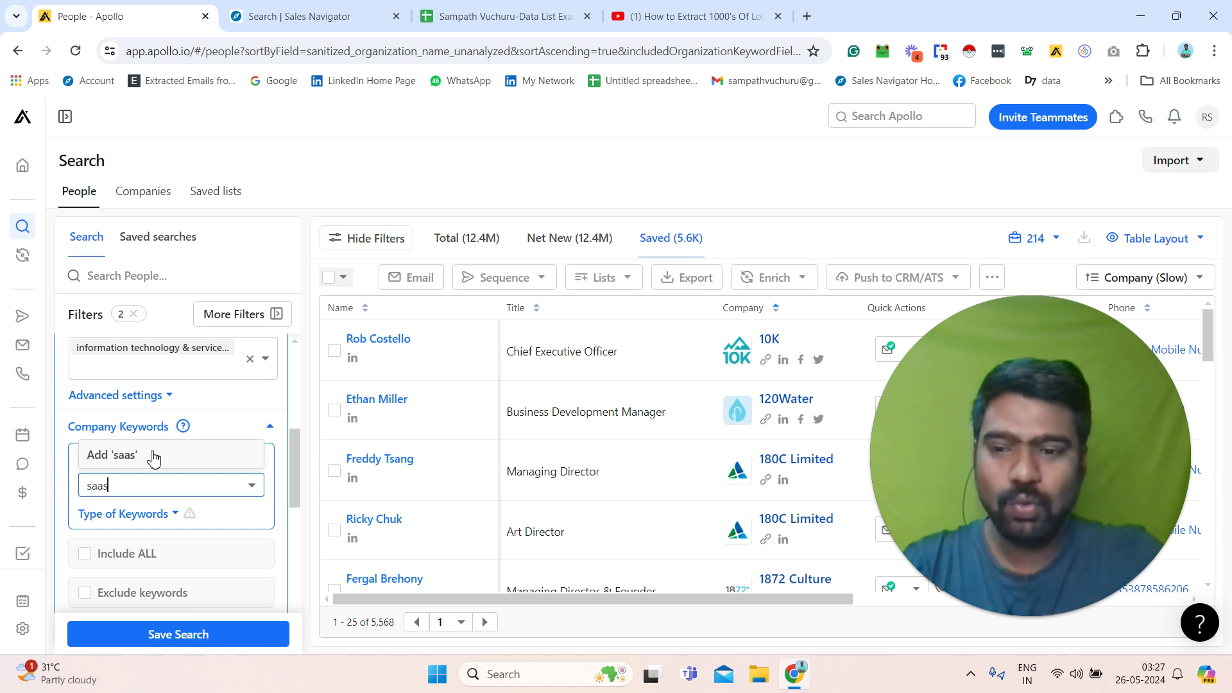
- Add 'saas' as an included company keyword
click(120, 458)
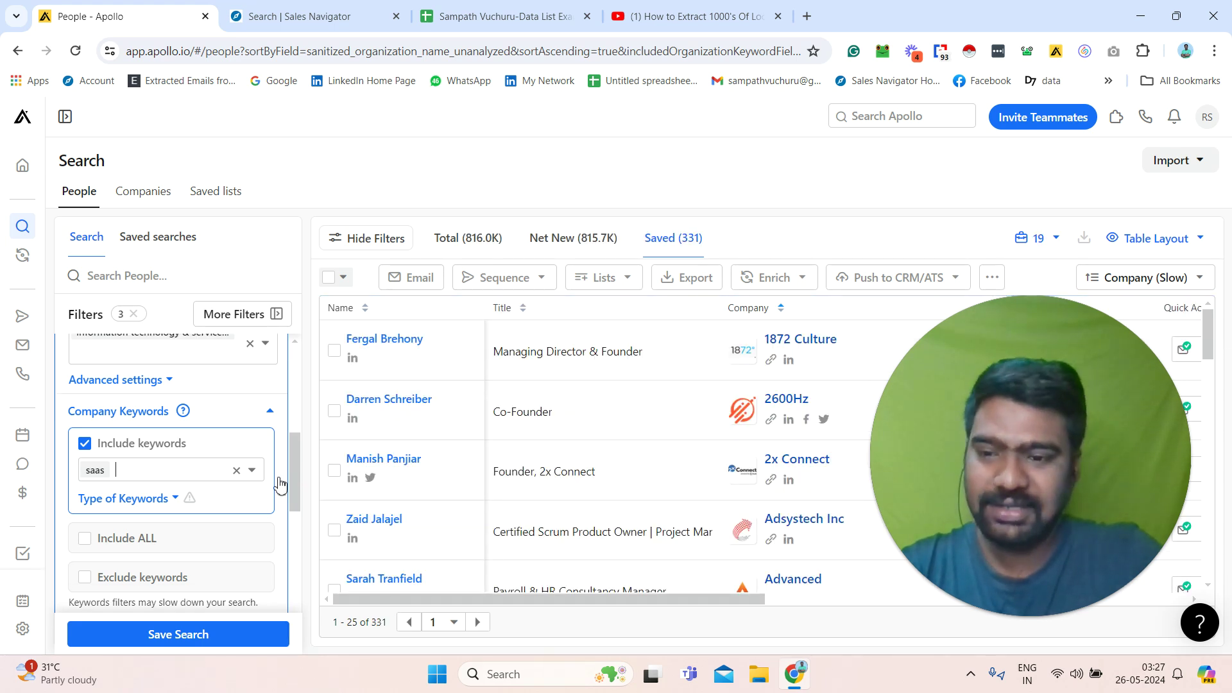
scroll(295, 479, up, 1)
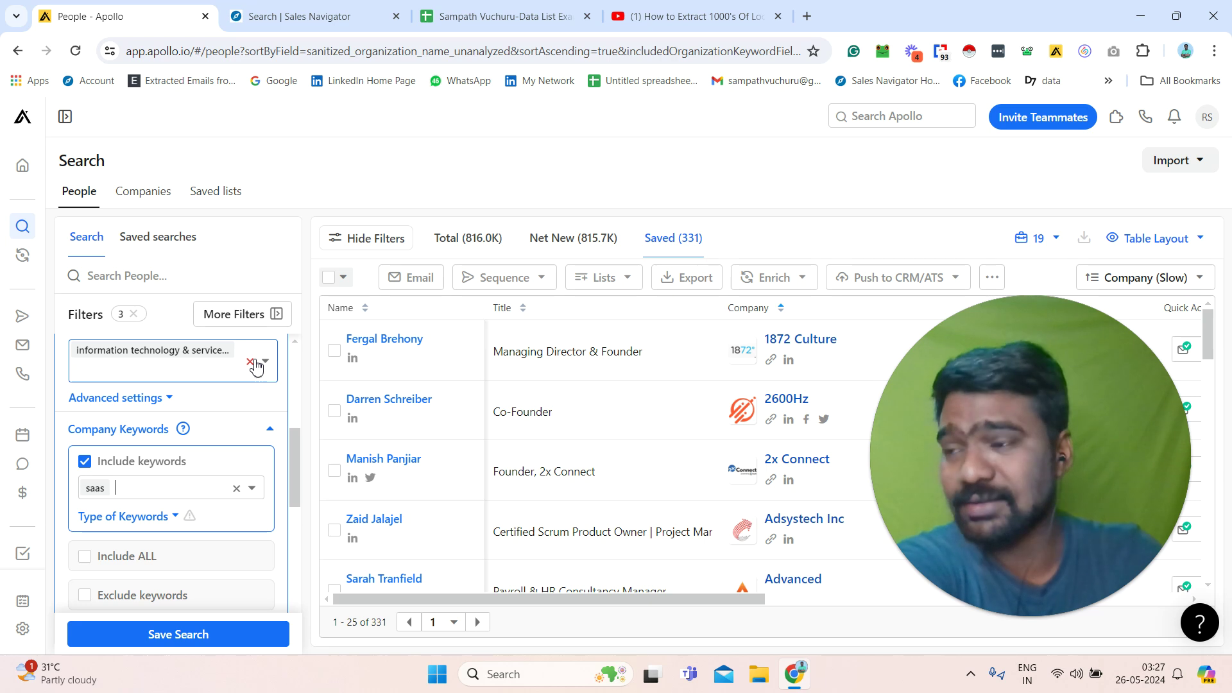
- Clear the industry tag so only the saas keyword filter remains
click(253, 362)
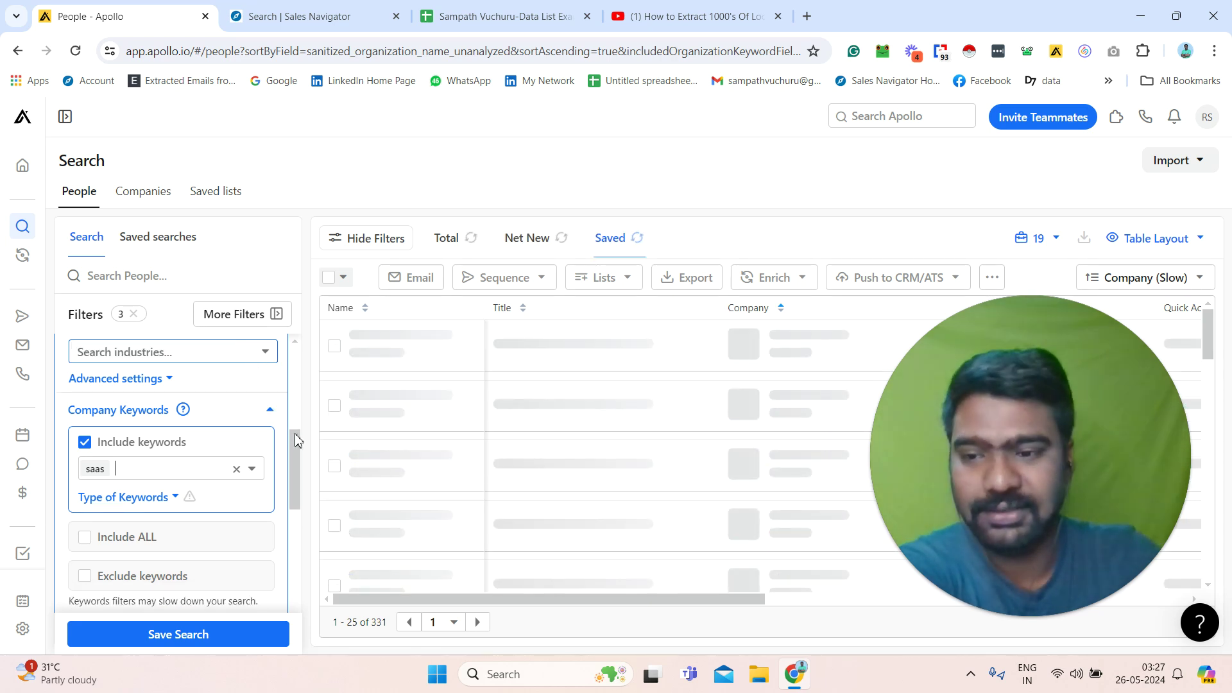
scroll(295, 436, up, 1)
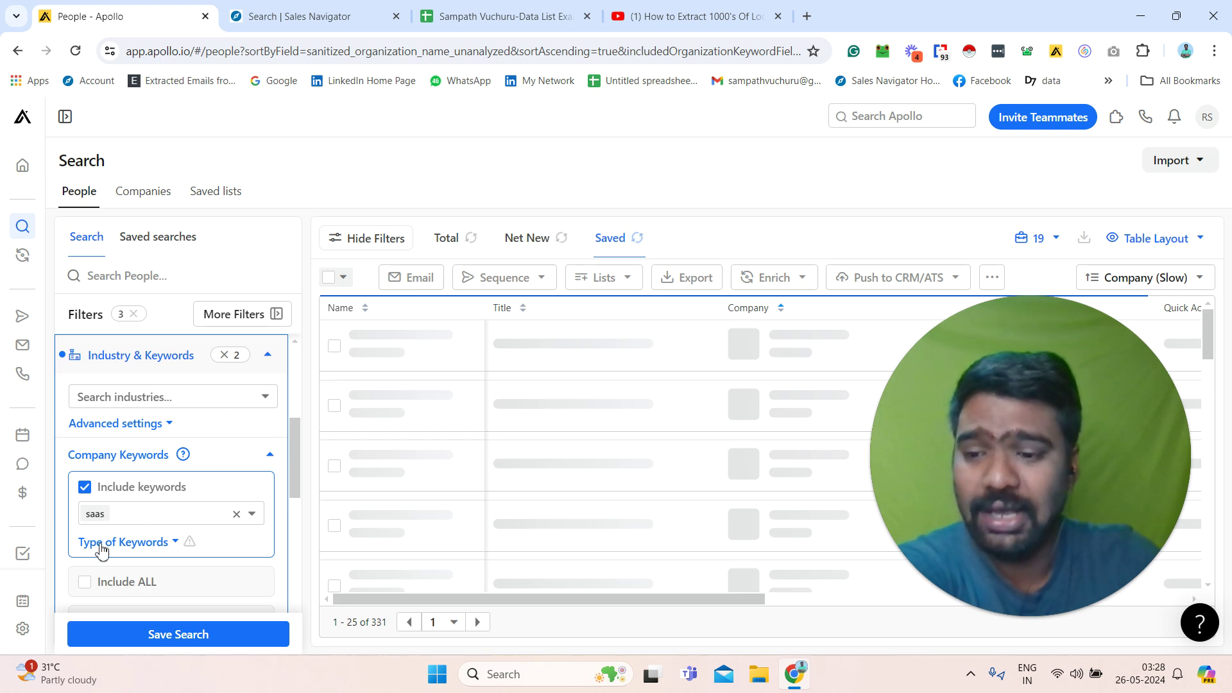
click(91, 528)
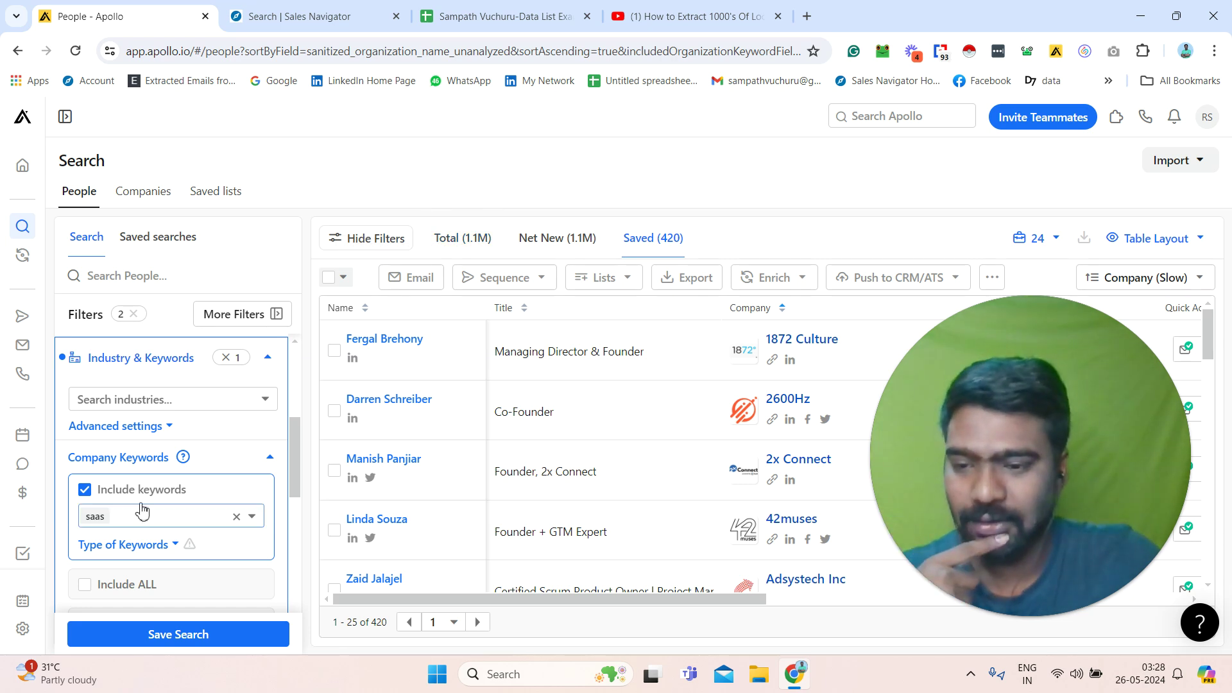
scroll(299, 478, up, 1)
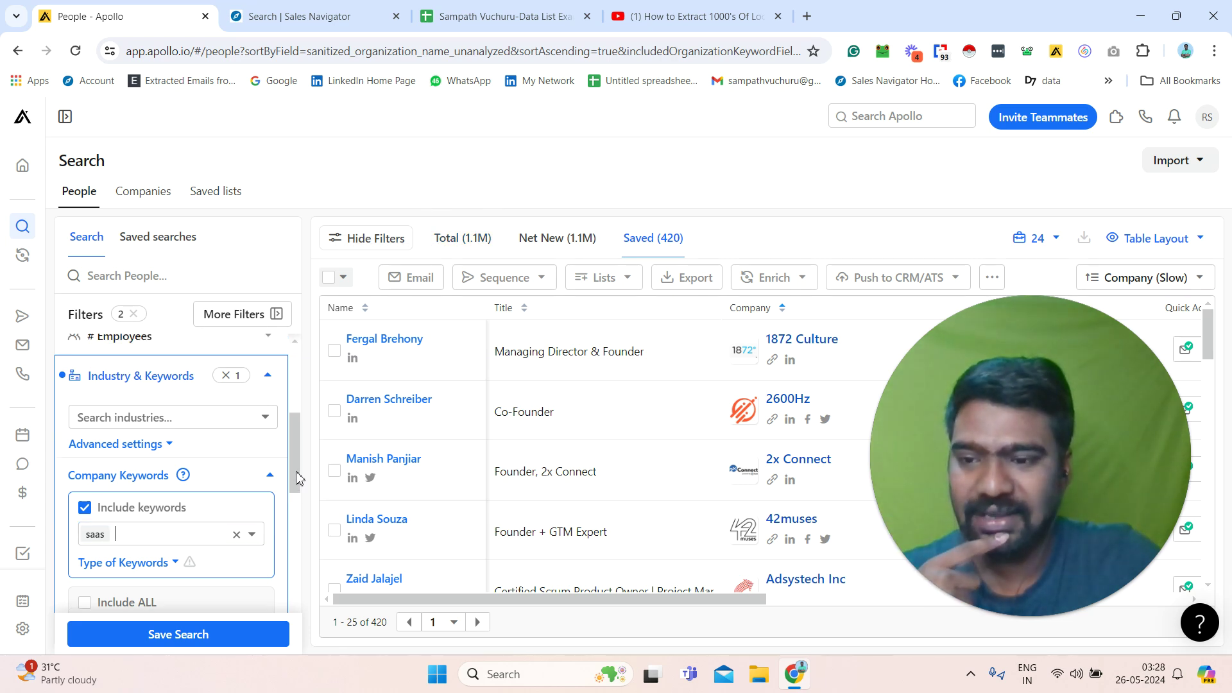
scroll(298, 477, up, 3)
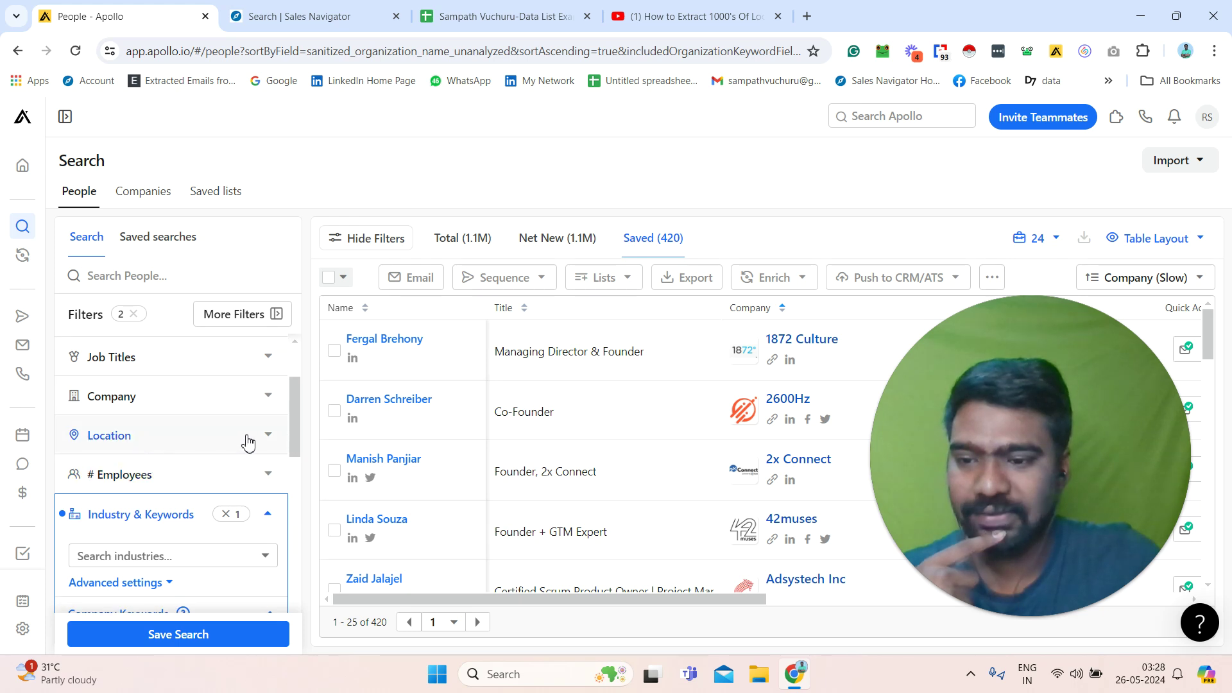
- Set the contact Location filter to United States
click(248, 442)
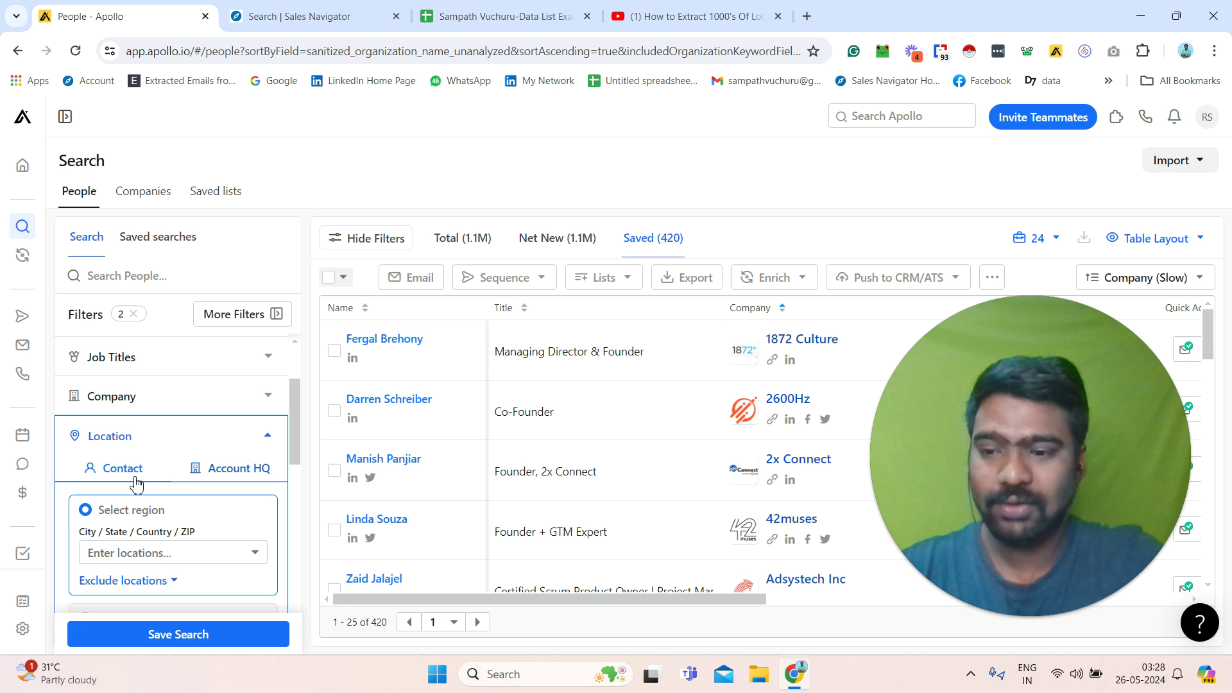
click(152, 552)
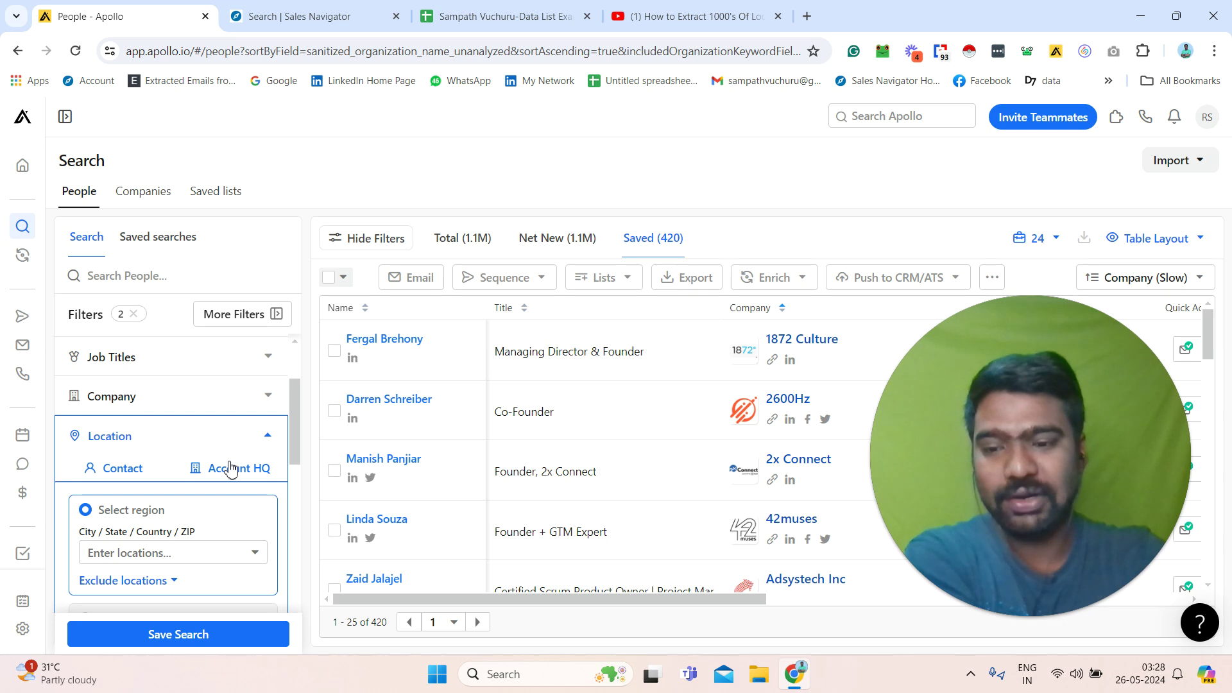
click(171, 552)
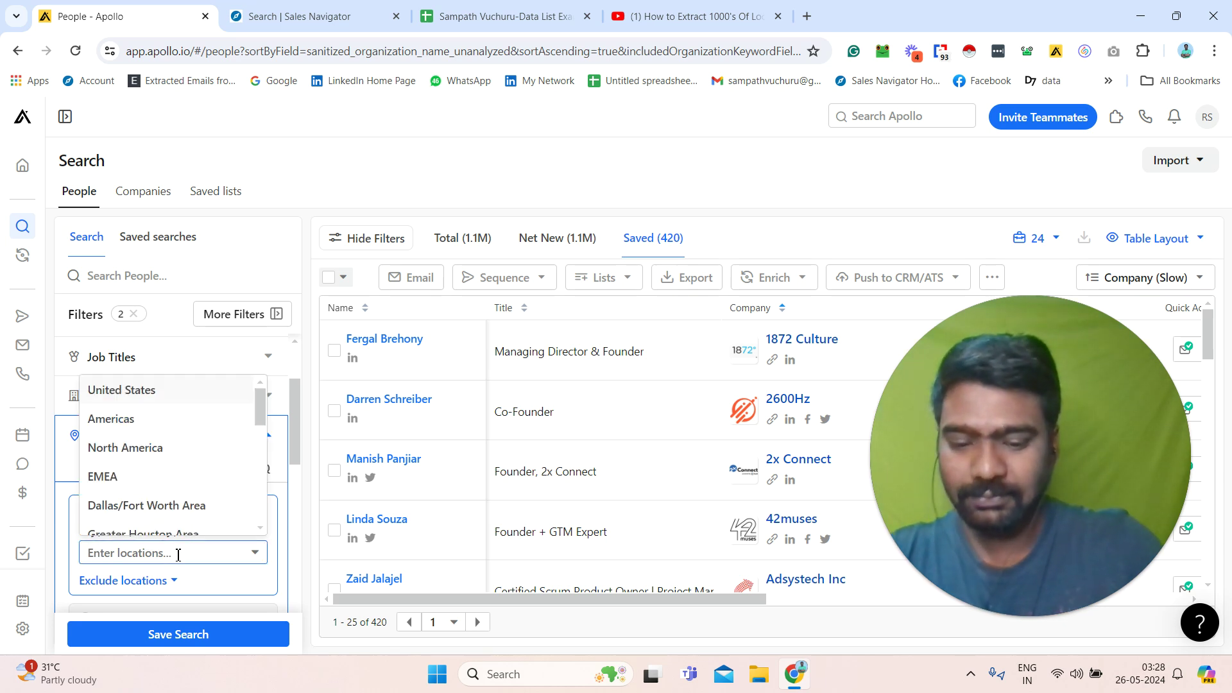
text(un)
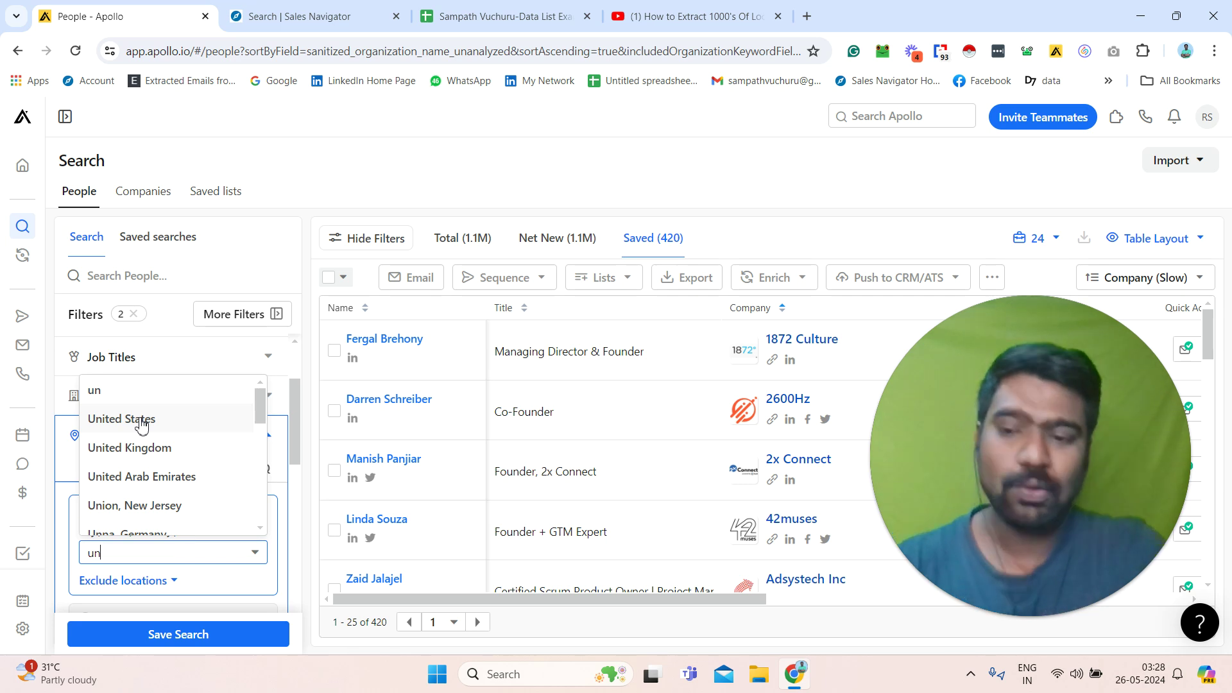
click(142, 421)
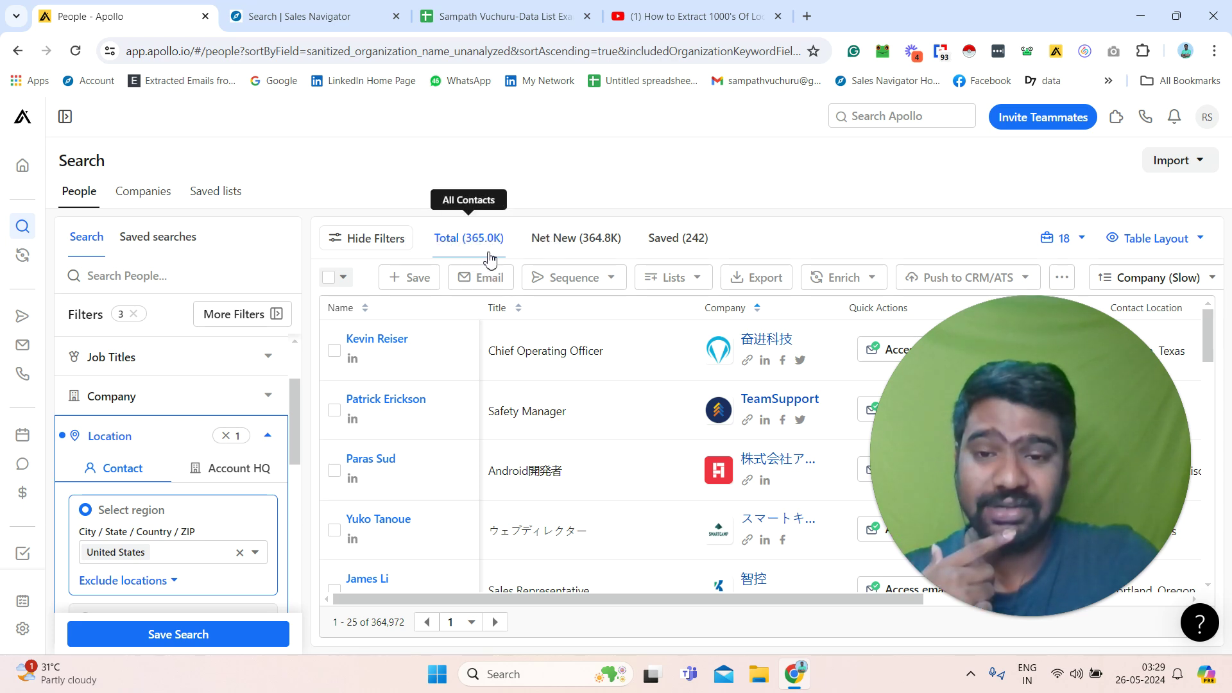
scroll(299, 424, down, 1)
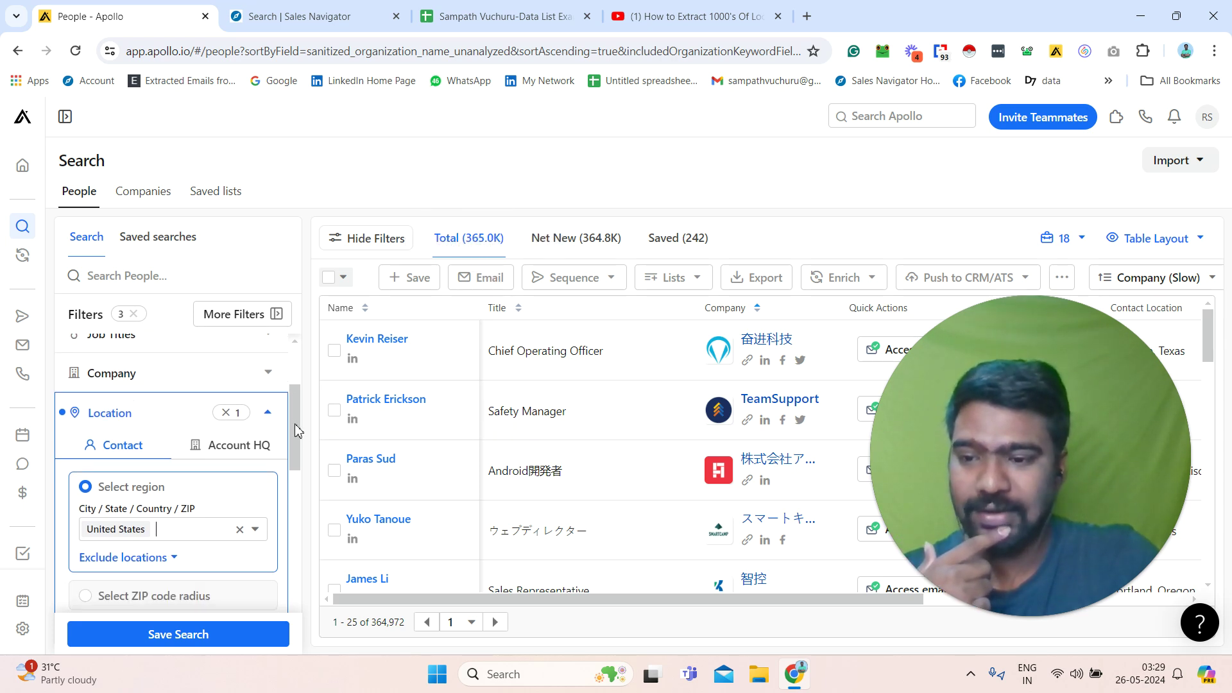
scroll(299, 424, up, 1)
scroll(298, 424, down, 1)
scroll(298, 422, down, 2)
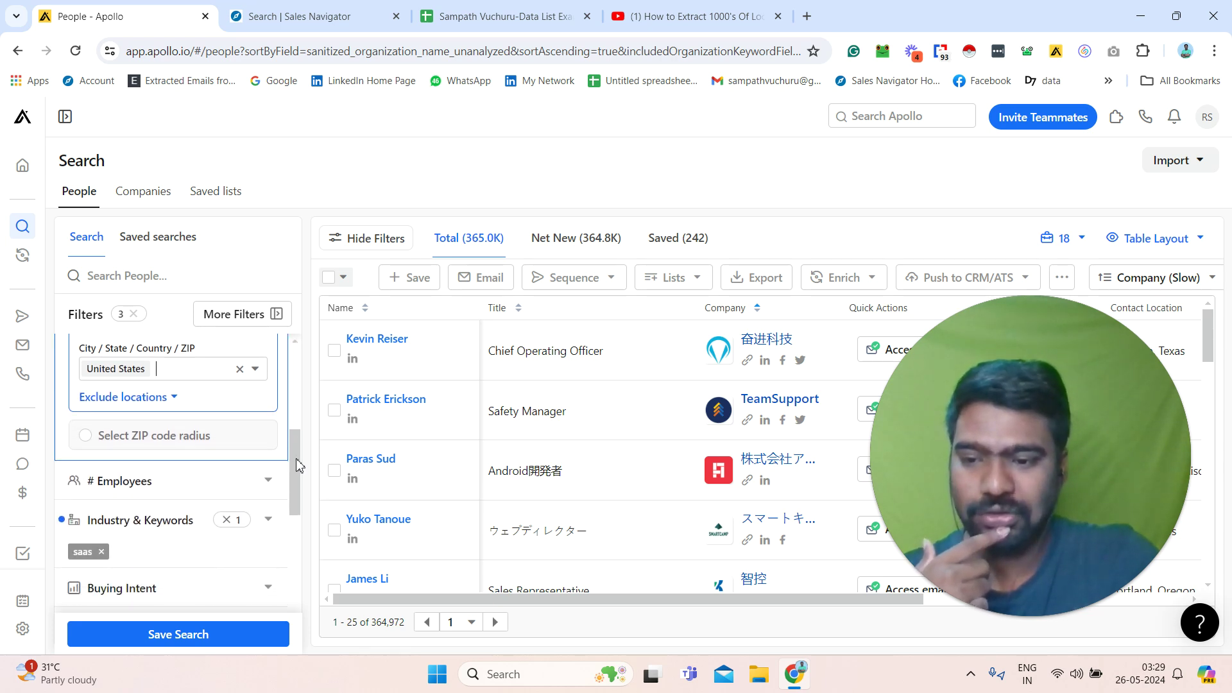
scroll(298, 442, down, 1)
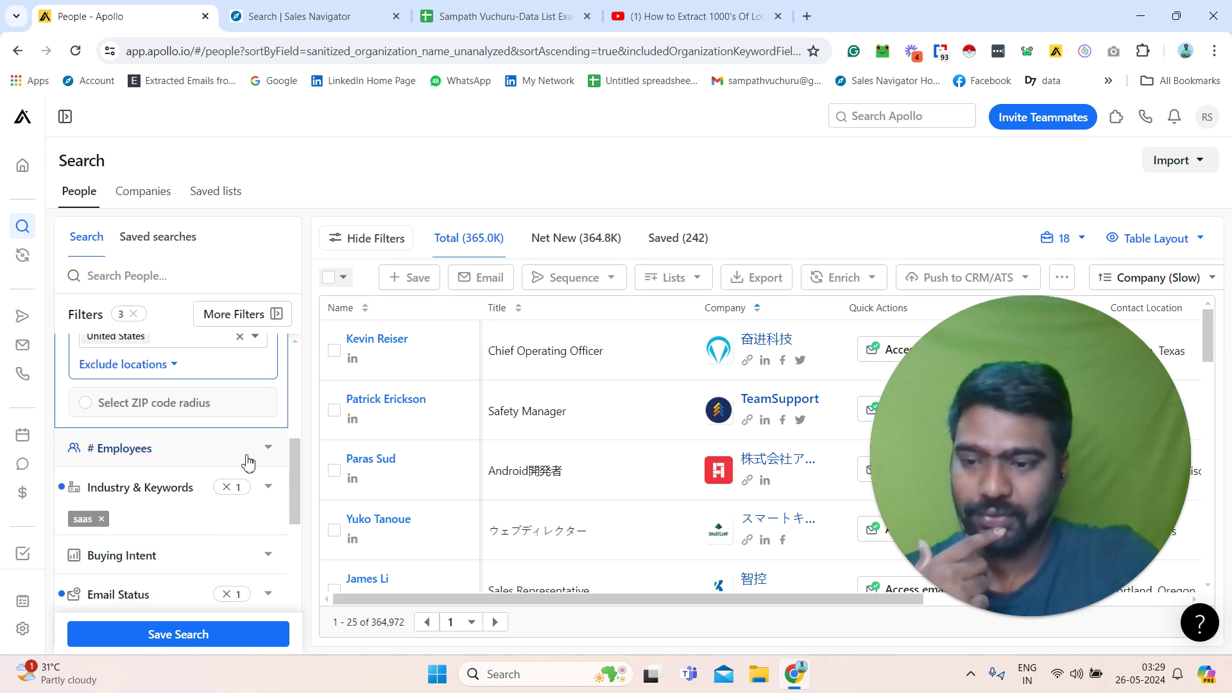
- Tick the 1-10, 11-20, 21-50 and 51-100 employee ranges and collapse the filter
click(248, 452)
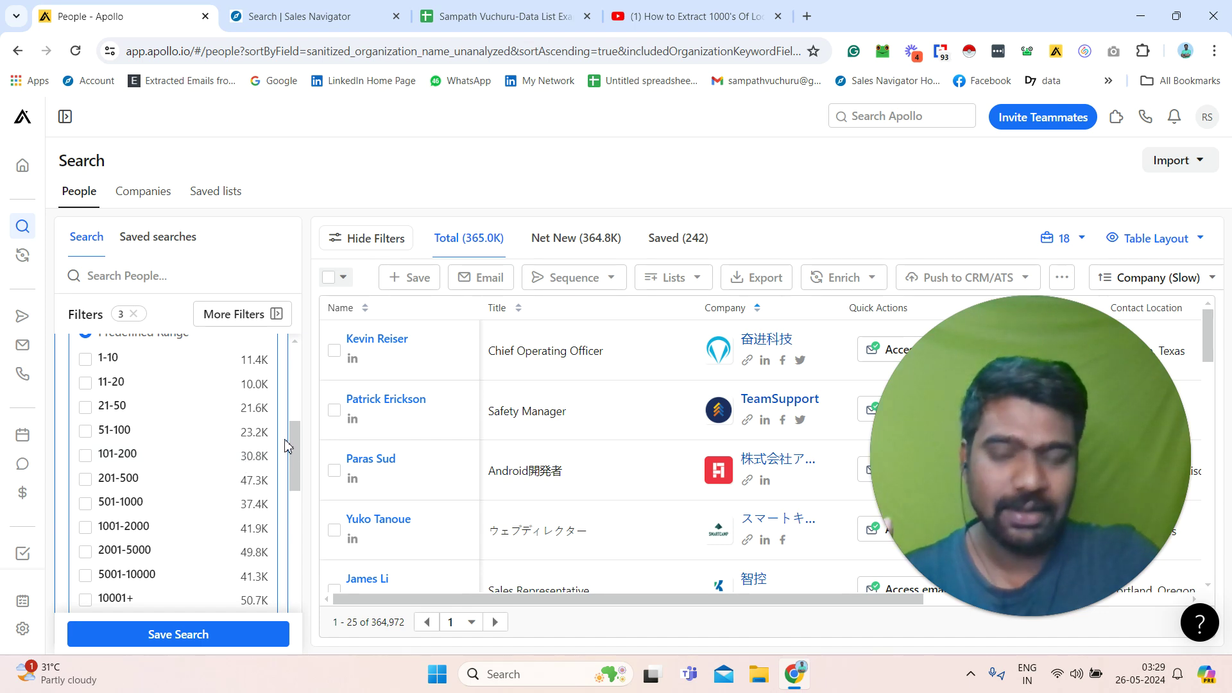
scroll(289, 442, up, 2)
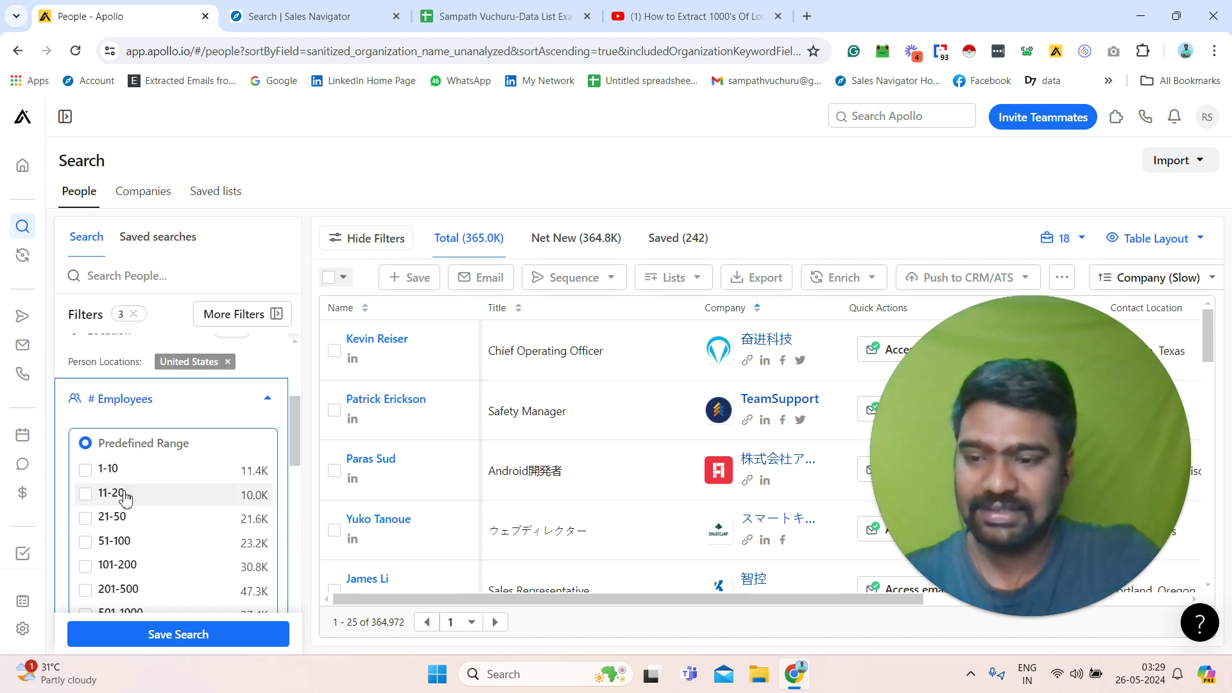
mouse_move(299, 433)
mouse_down()
mouse_move(299, 480)
mouse_move(299, 435)
mouse_up()
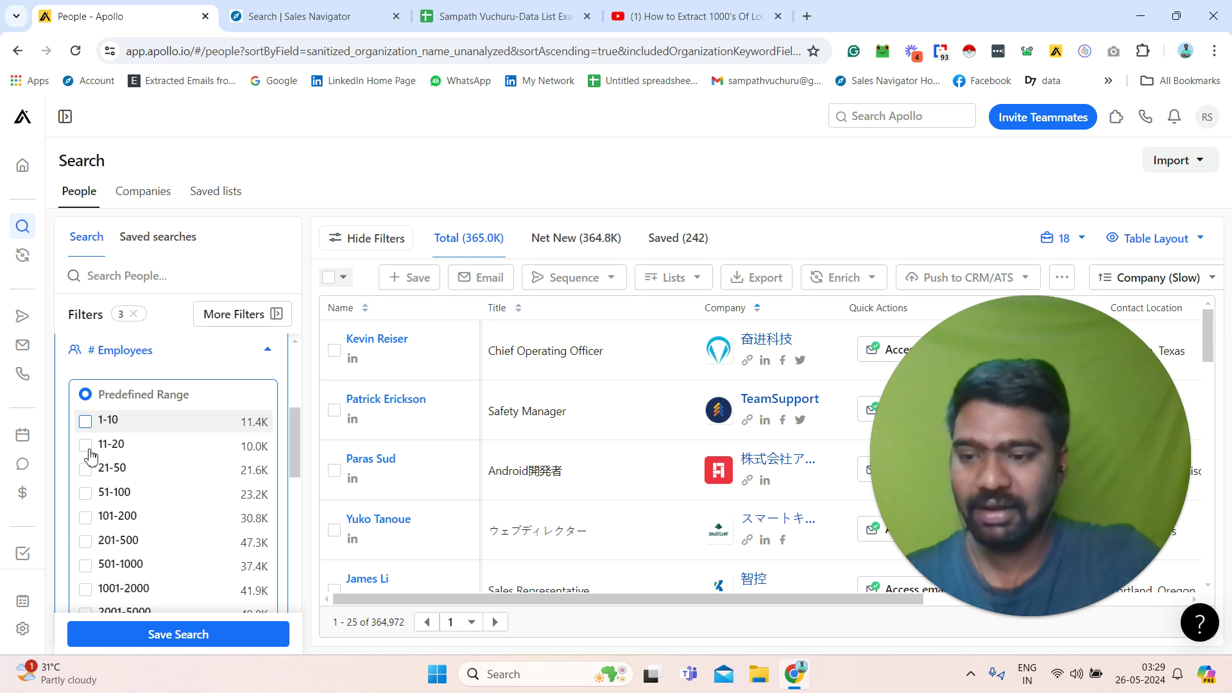
click(86, 494)
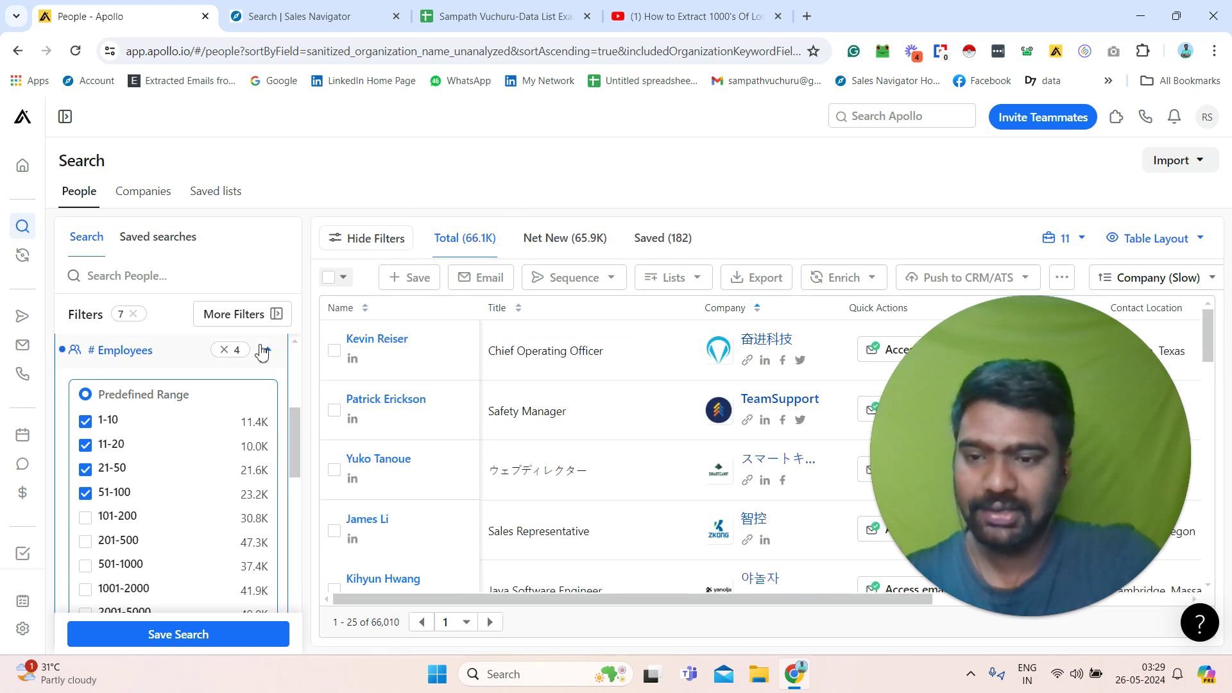
click(265, 350)
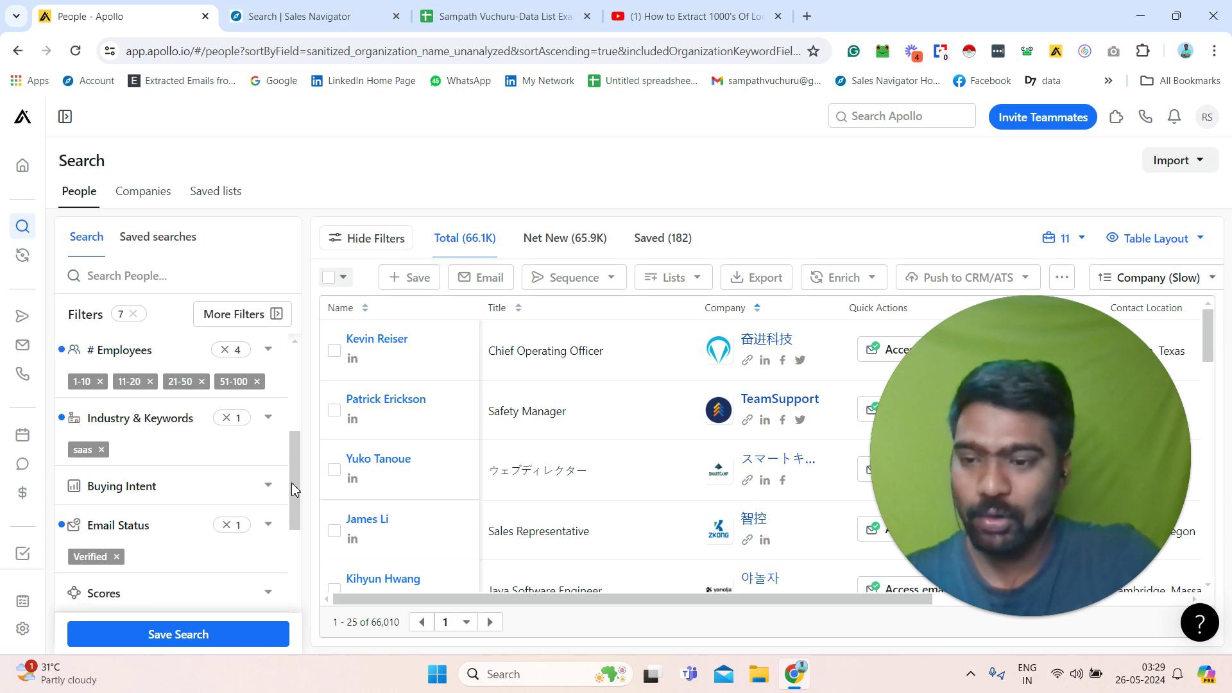
drag(294, 488, 291, 471)
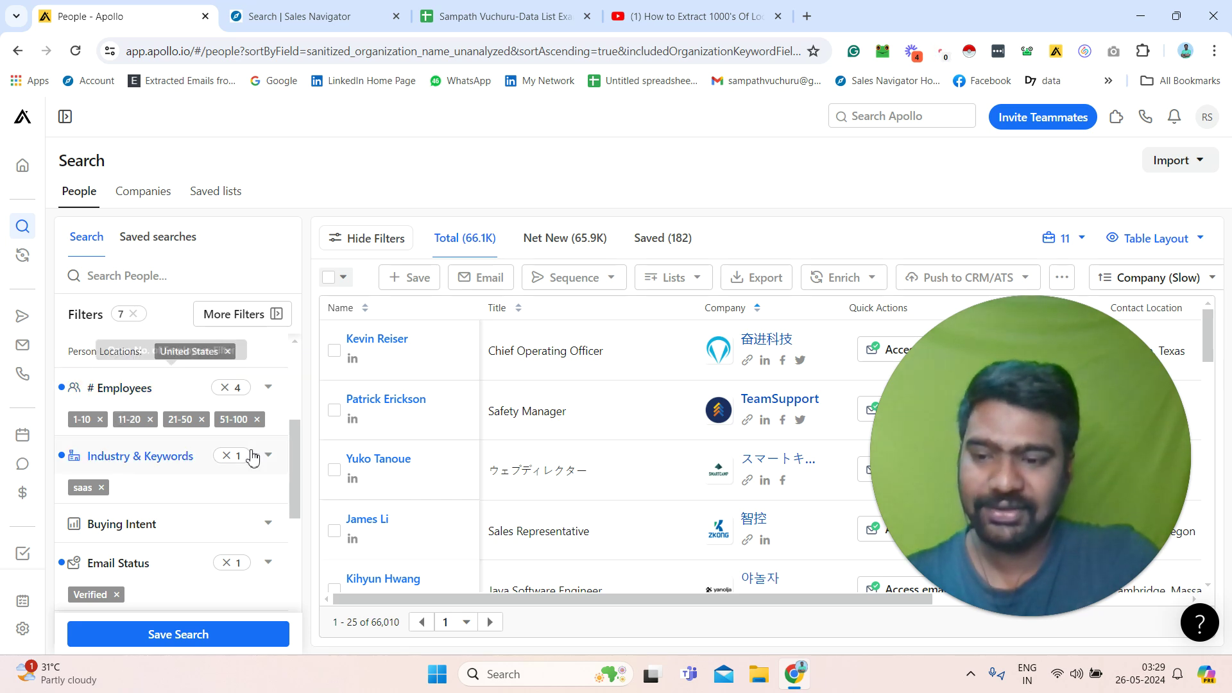
drag(294, 472, 297, 424)
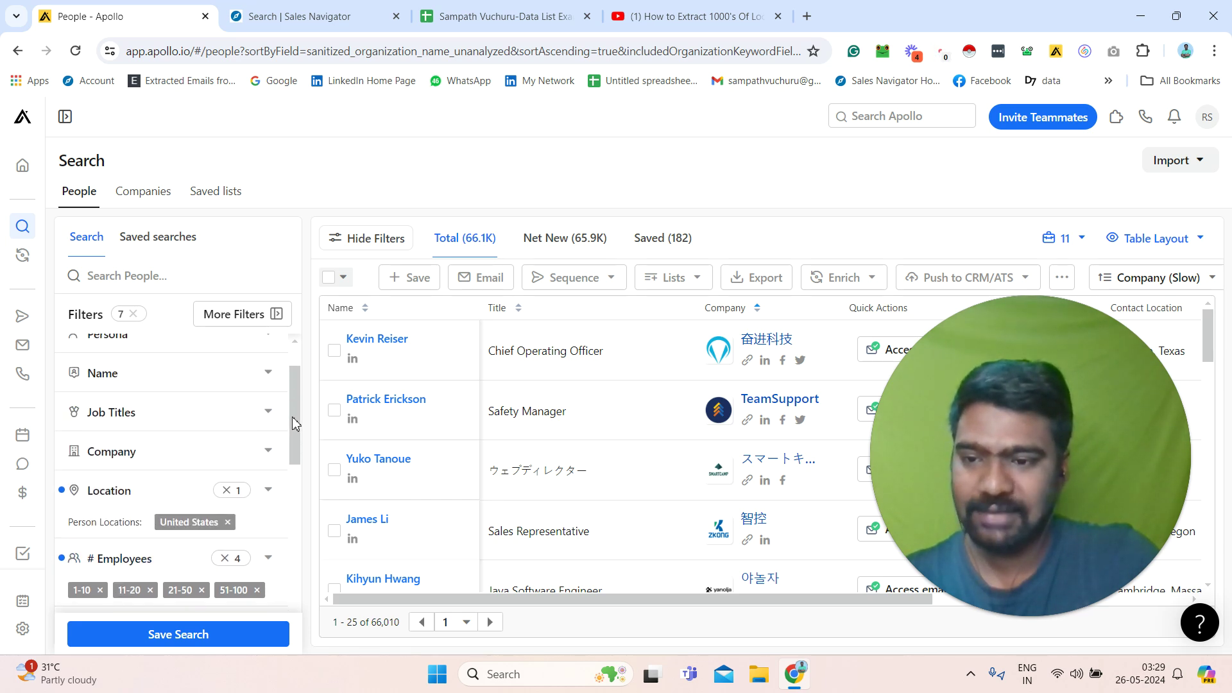
- Expand the Job Titles filter and dismiss the title suggestions without choosing one
click(222, 422)
click(191, 486)
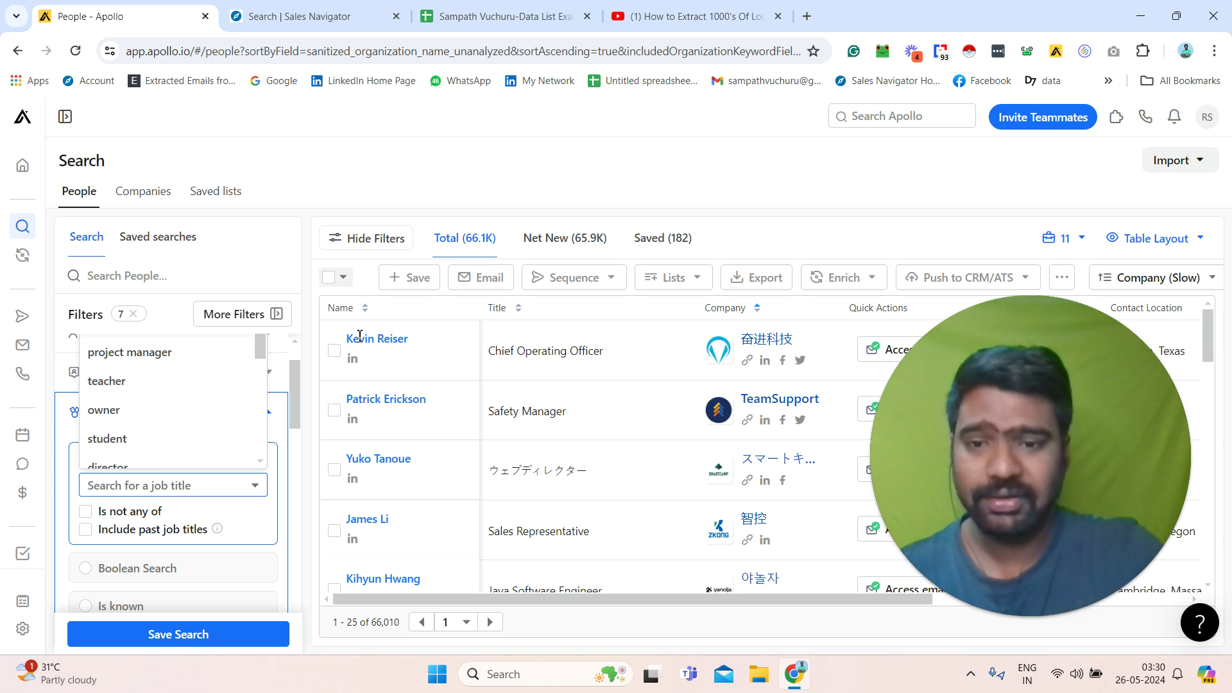
click(142, 69)
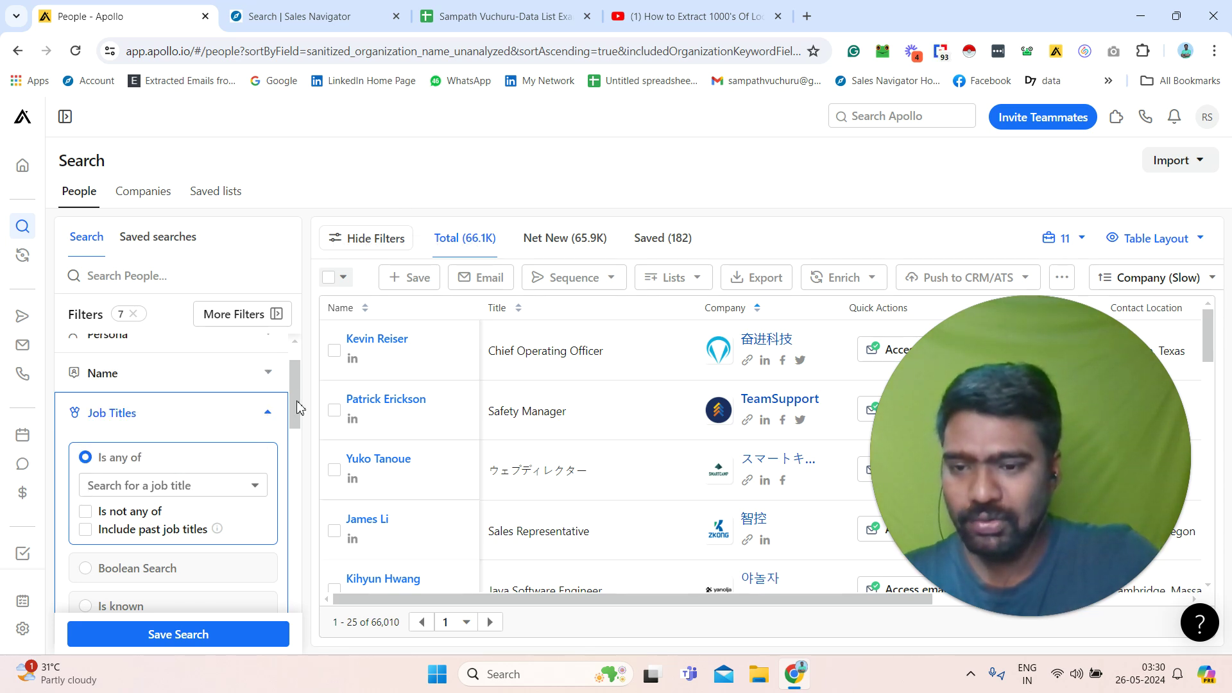
drag(297, 407, 281, 450)
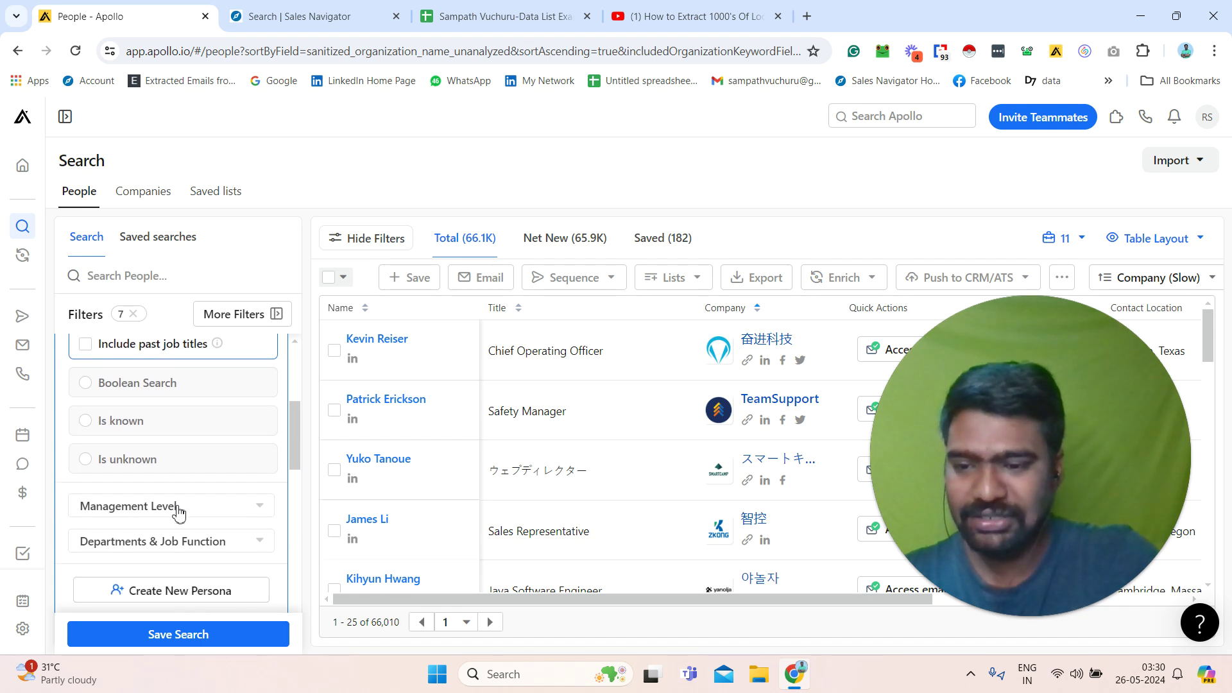
- Under Management Level, tick Owner, Founder, C suite and Partner
click(180, 511)
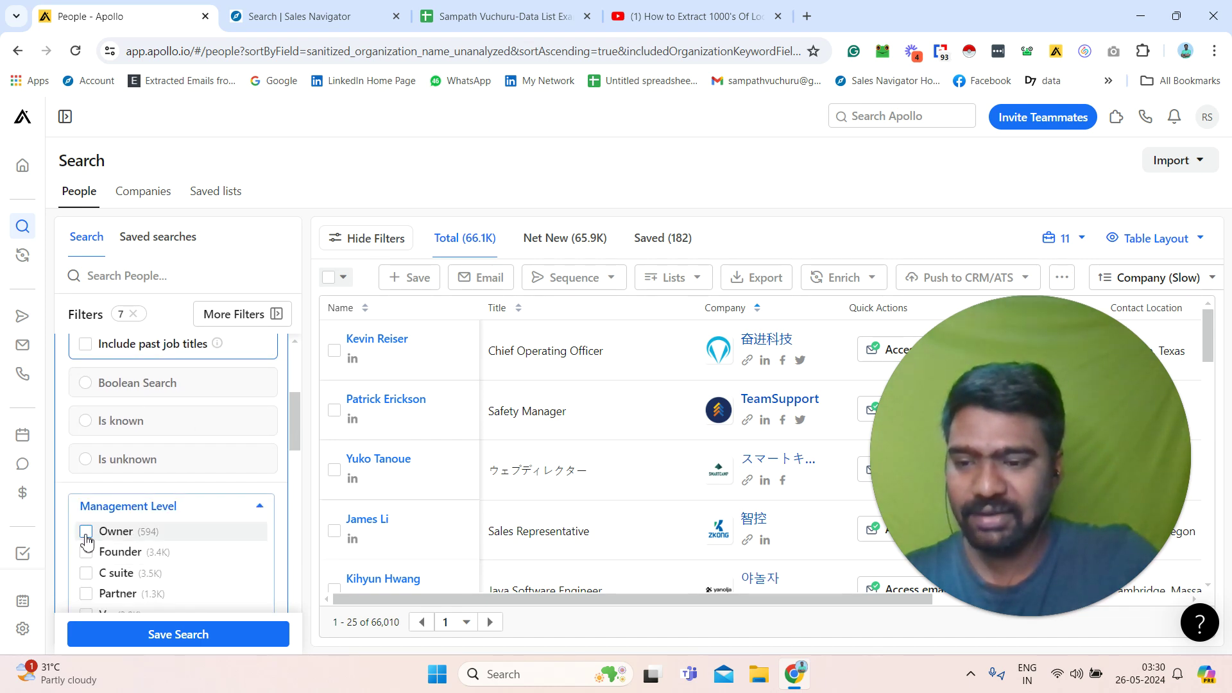
click(86, 594)
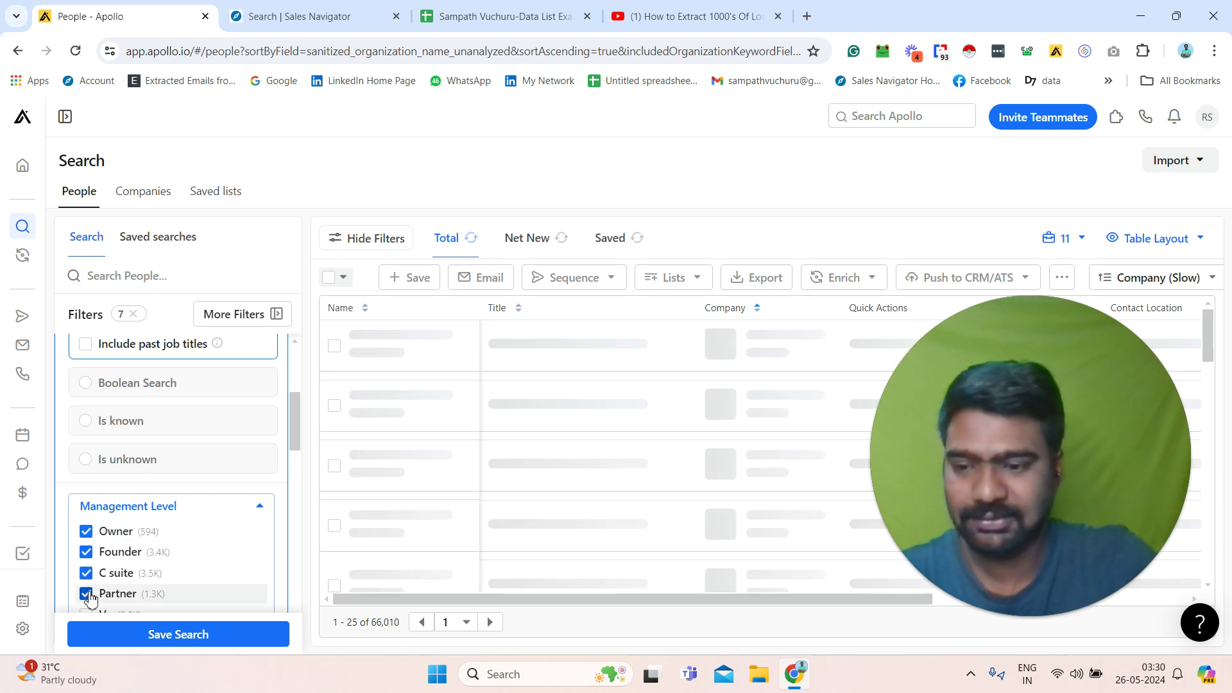
click(124, 572)
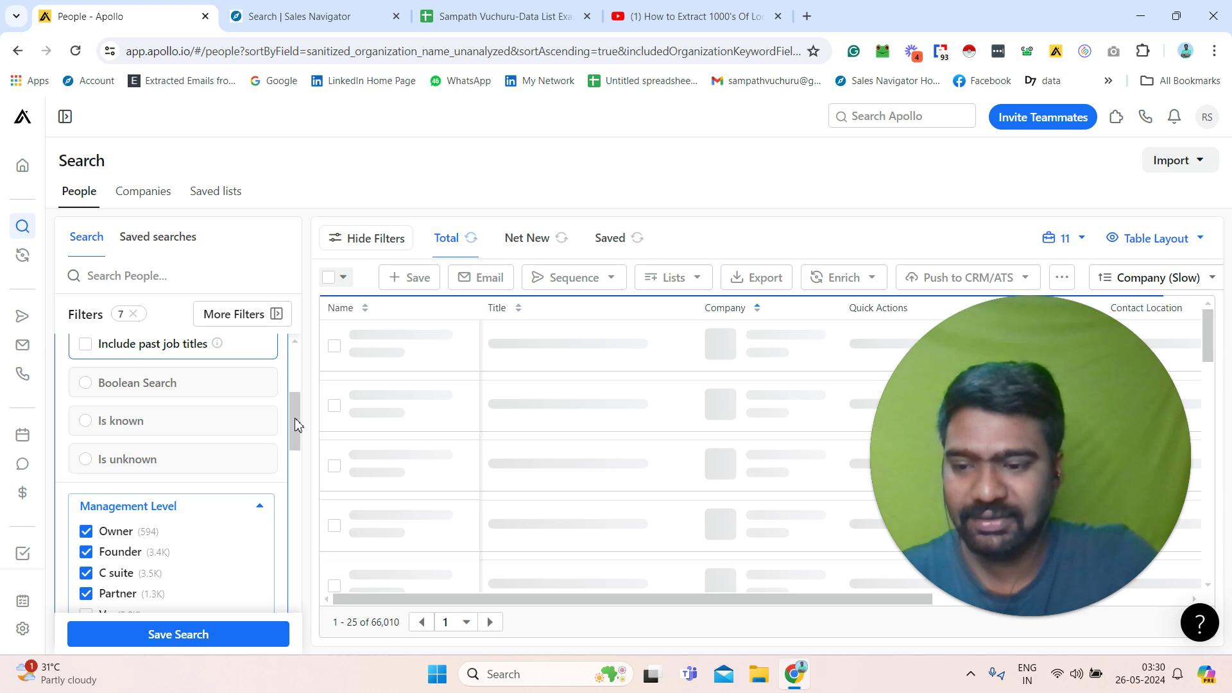
scroll(297, 441, down, 3)
scroll(297, 441, down, 2)
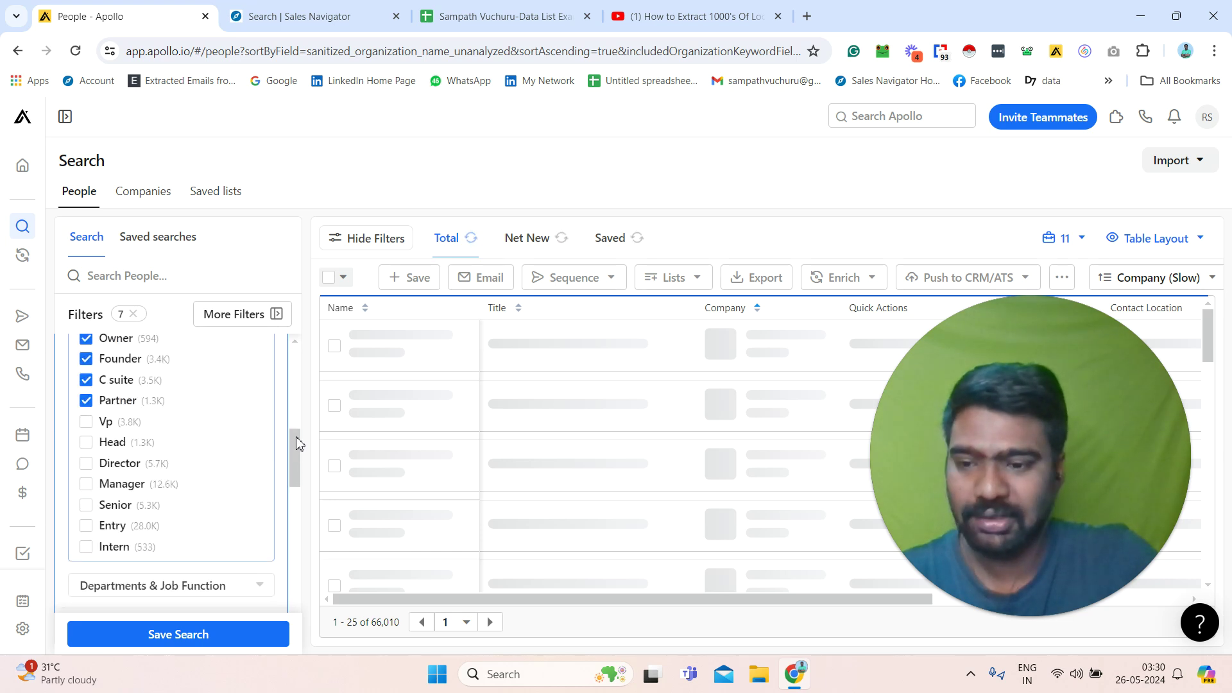
scroll(297, 441, up, 1)
scroll(300, 438, up, 1)
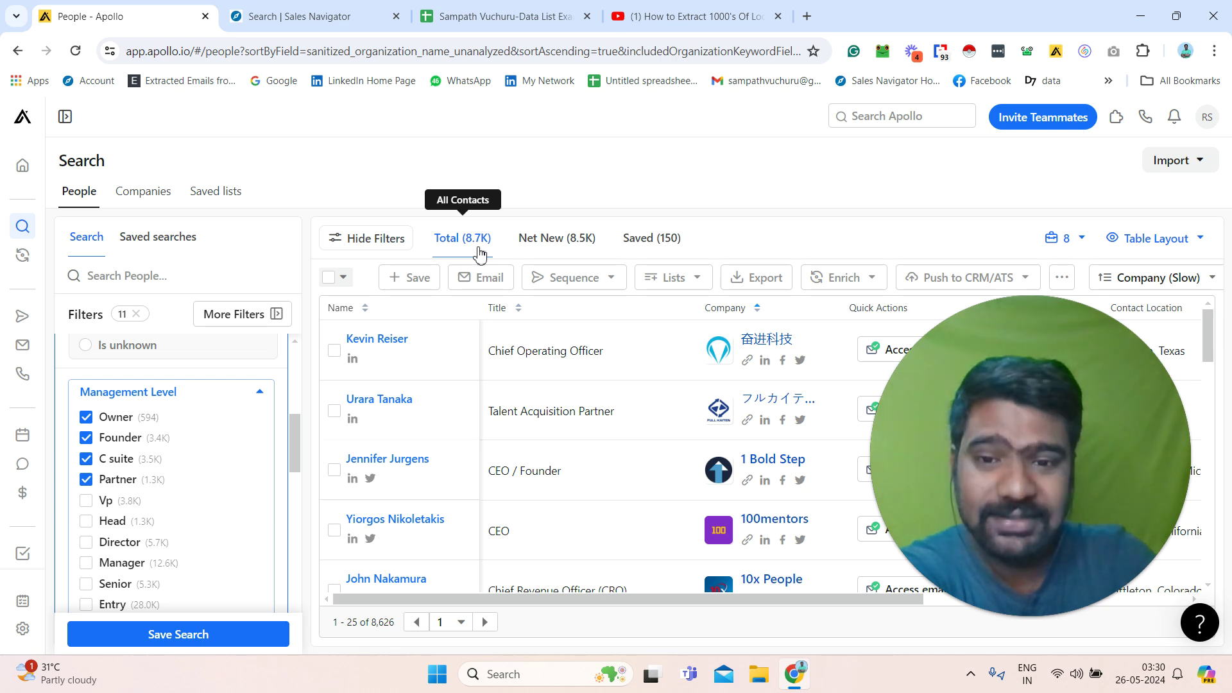
click(261, 397)
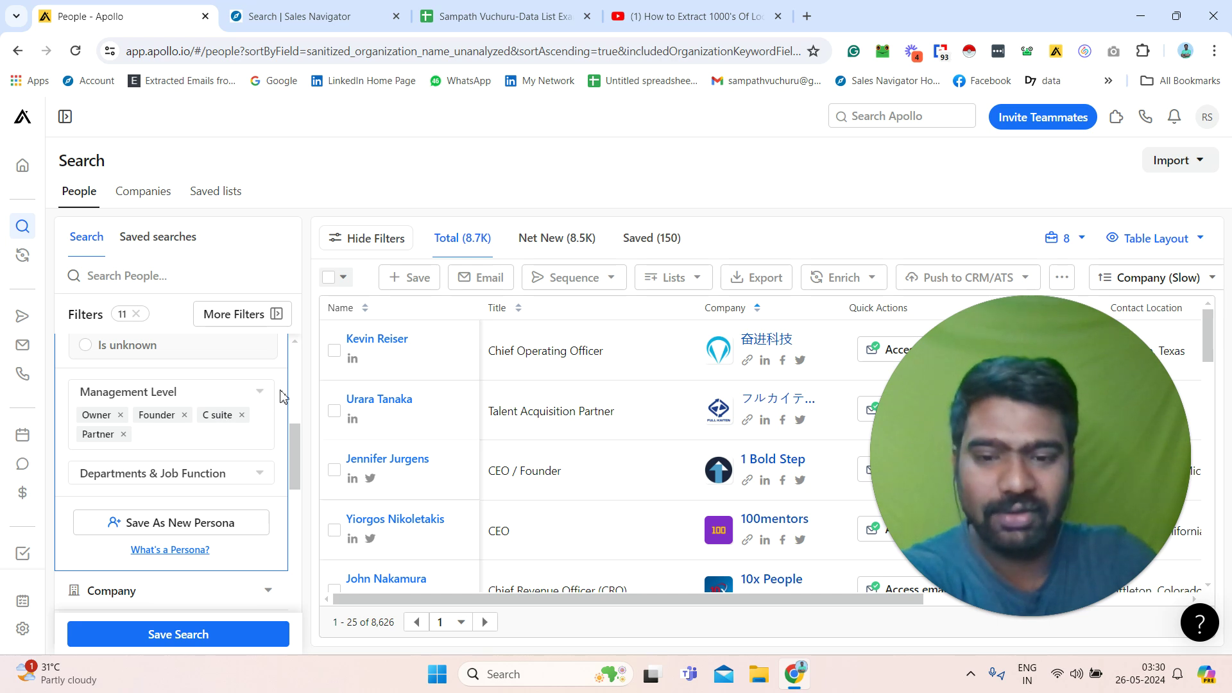
drag(294, 431, 295, 381)
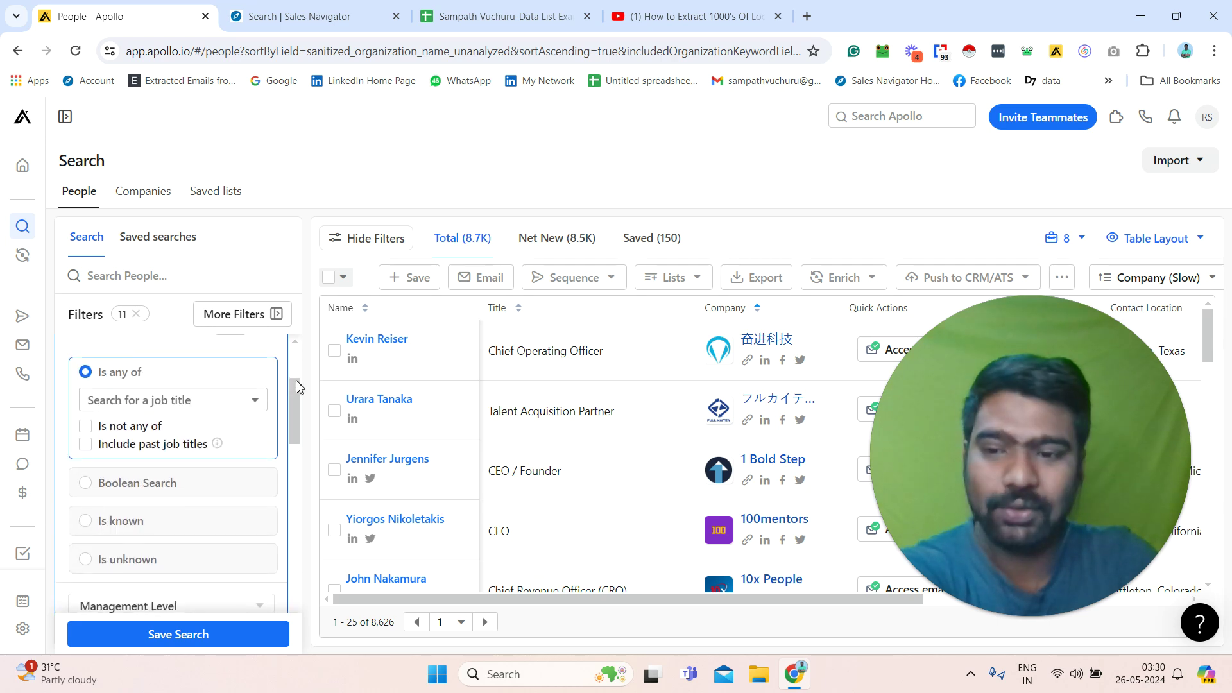
drag(295, 386, 294, 395)
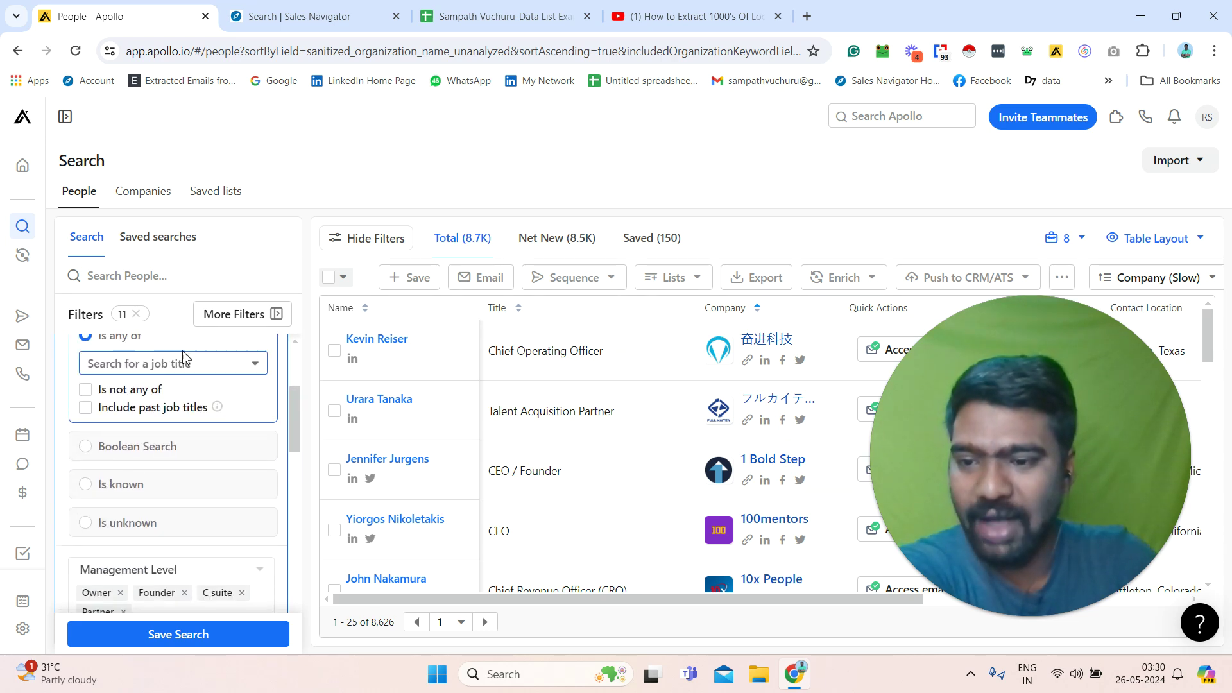
drag(296, 403, 297, 482)
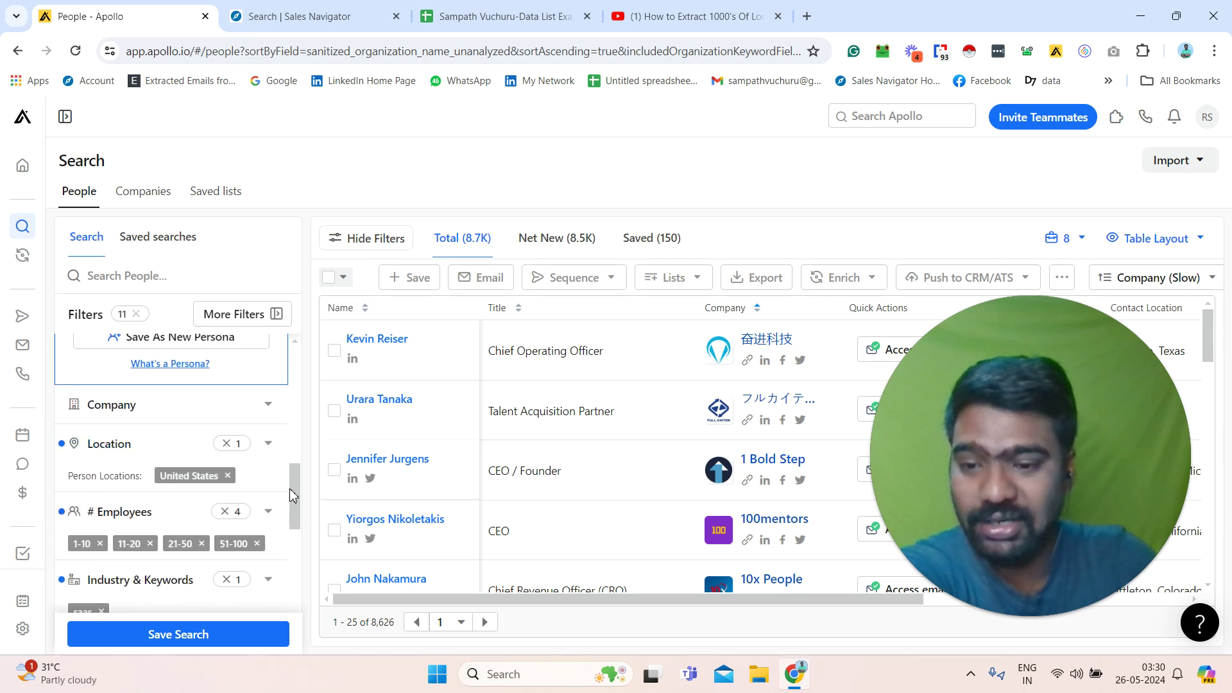
drag(294, 491, 295, 520)
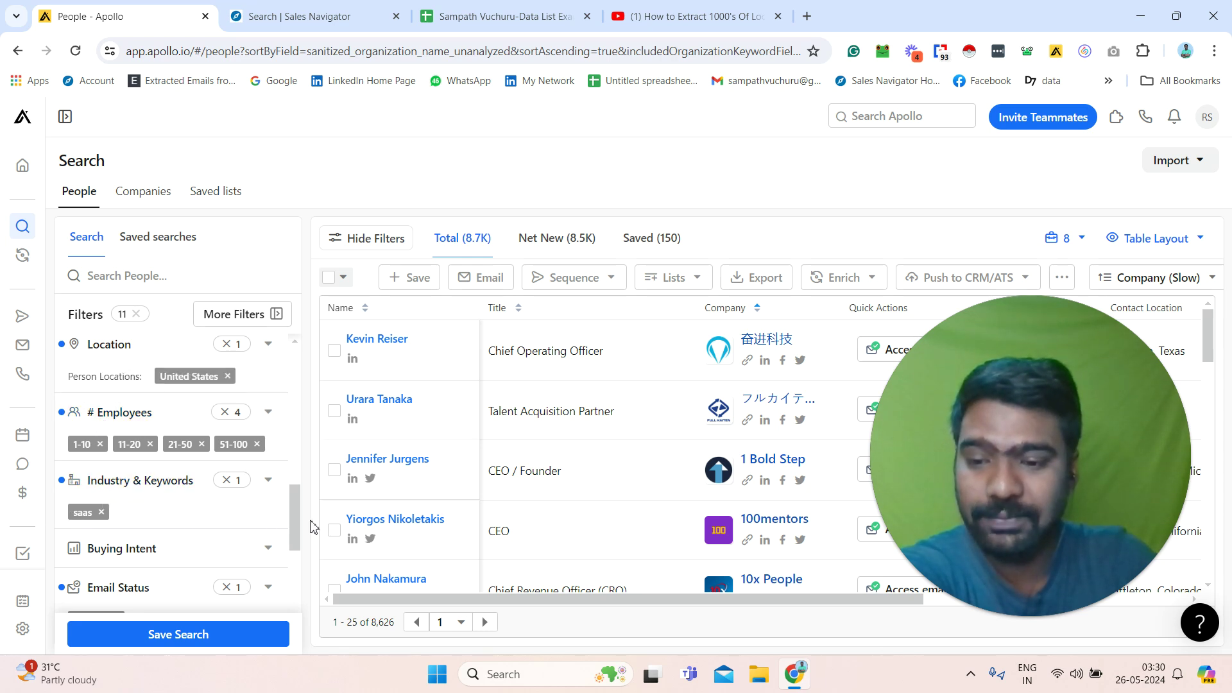
scroll(299, 517, down, 3)
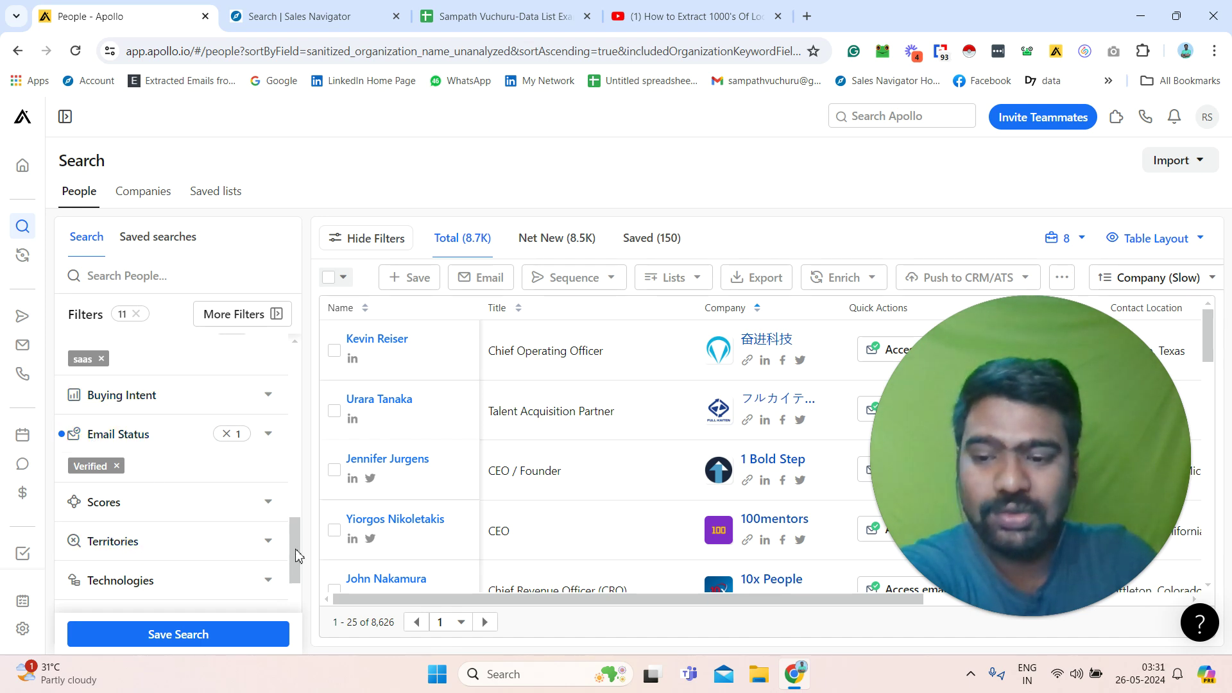
drag(299, 556, 299, 518)
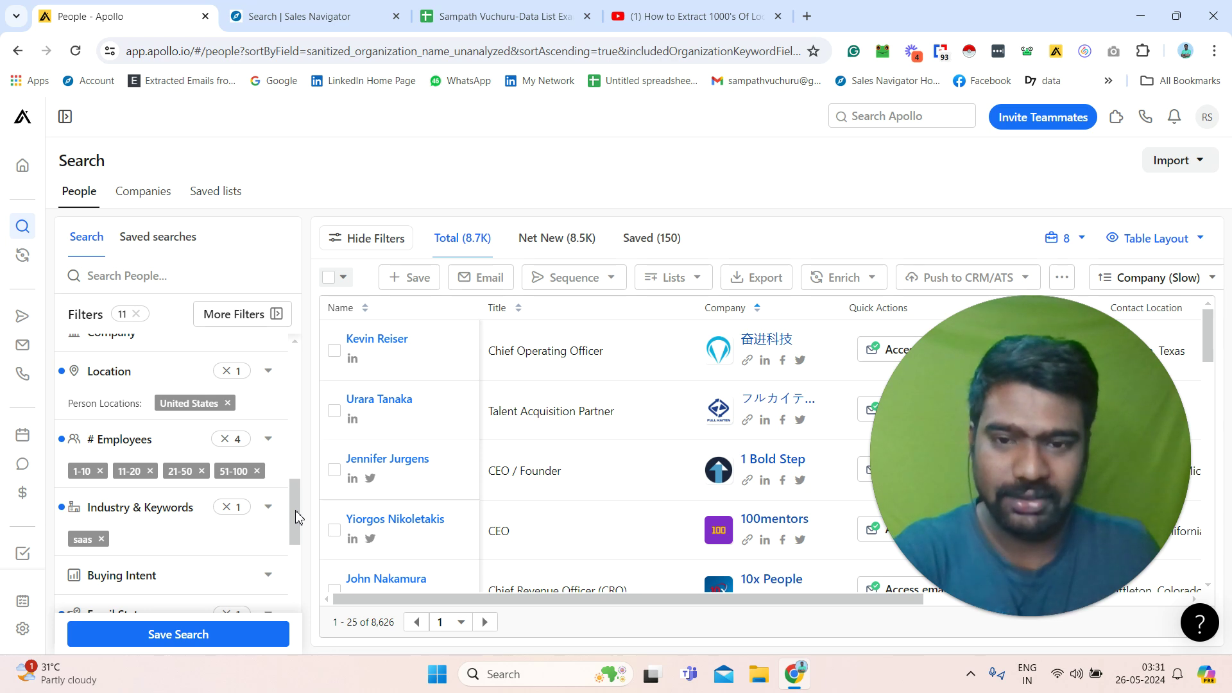
click(329, 278)
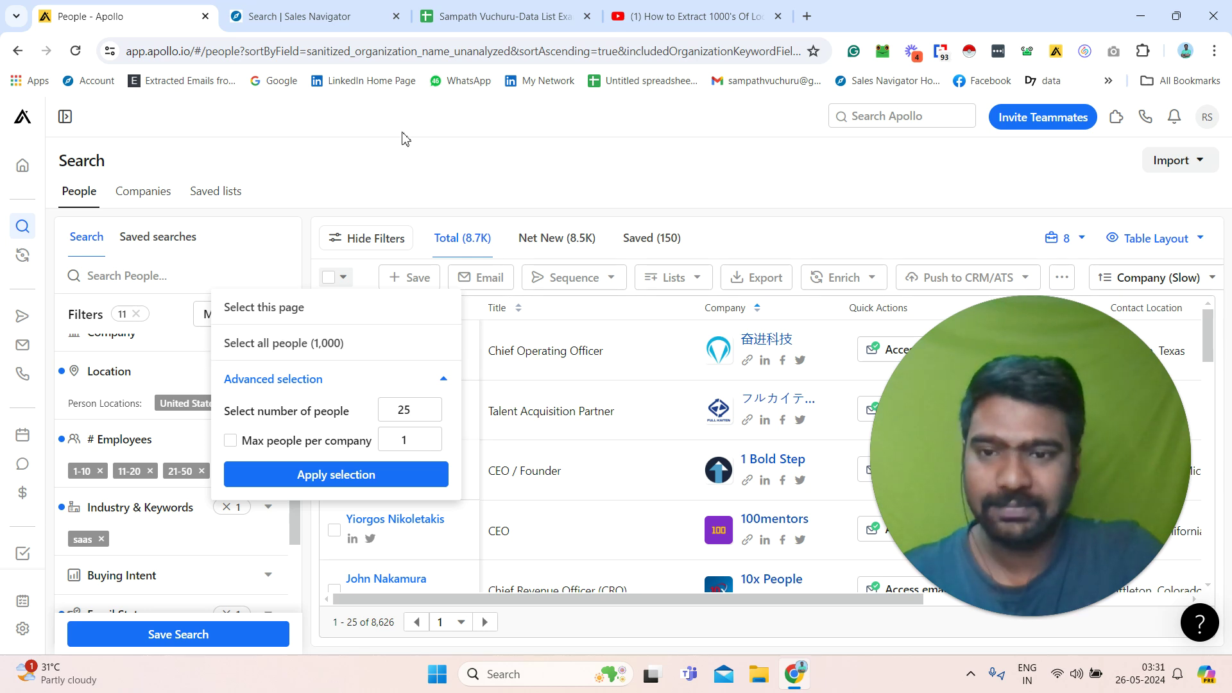
click(405, 153)
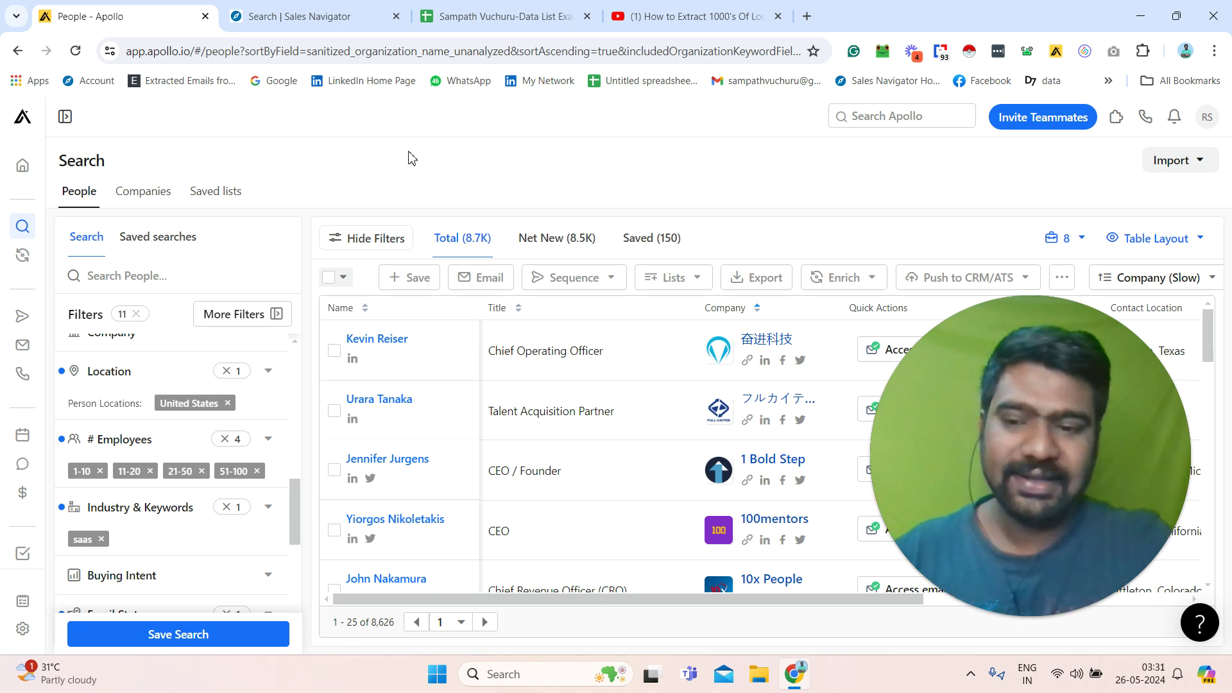
scroll(297, 407, up, 4)
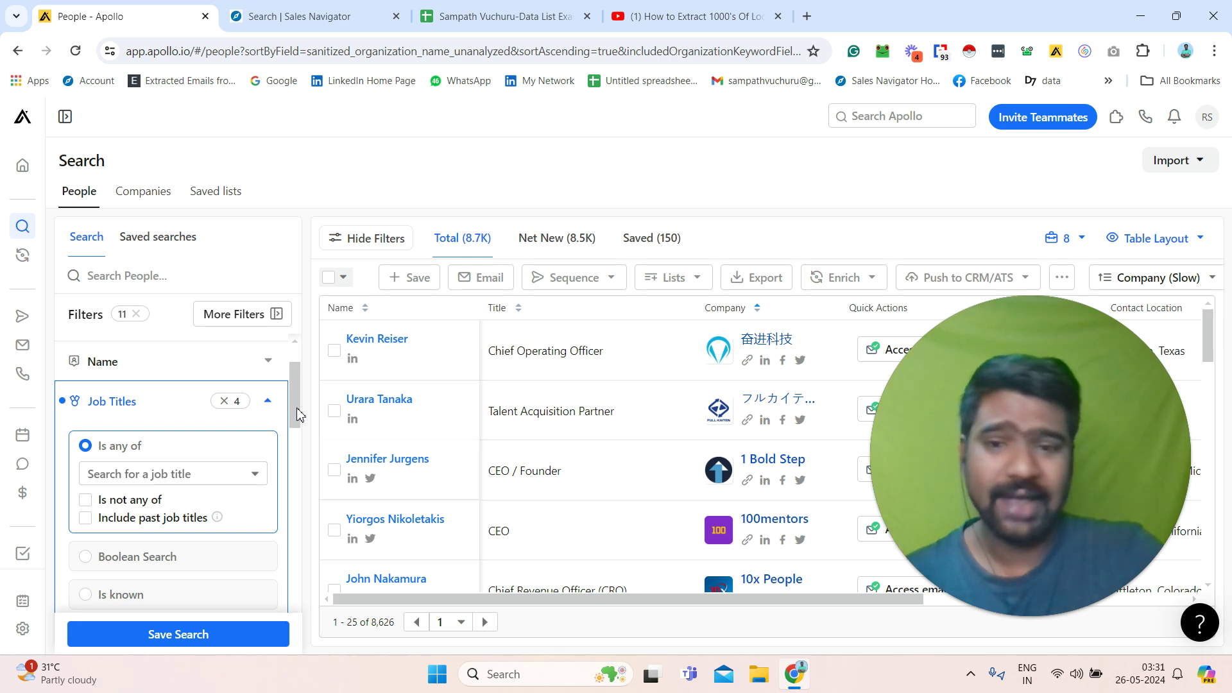
- Review the data list spreadsheet's full list of sheets, then dismiss the list
click(501, 17)
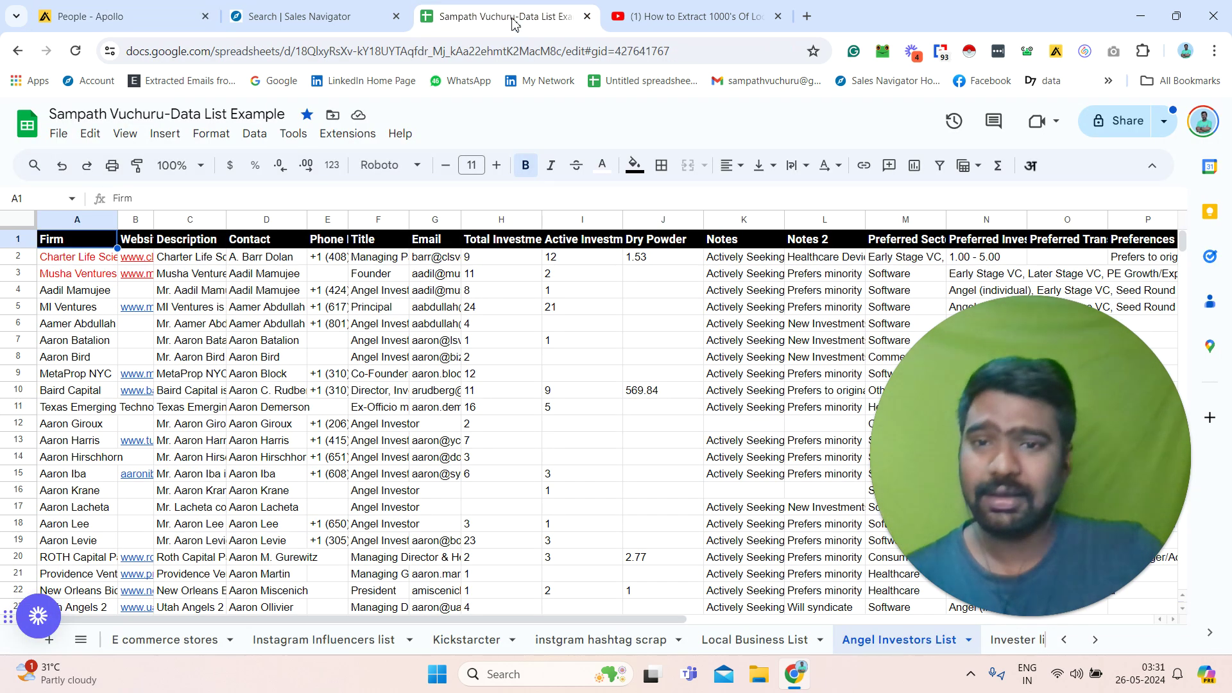
click(81, 639)
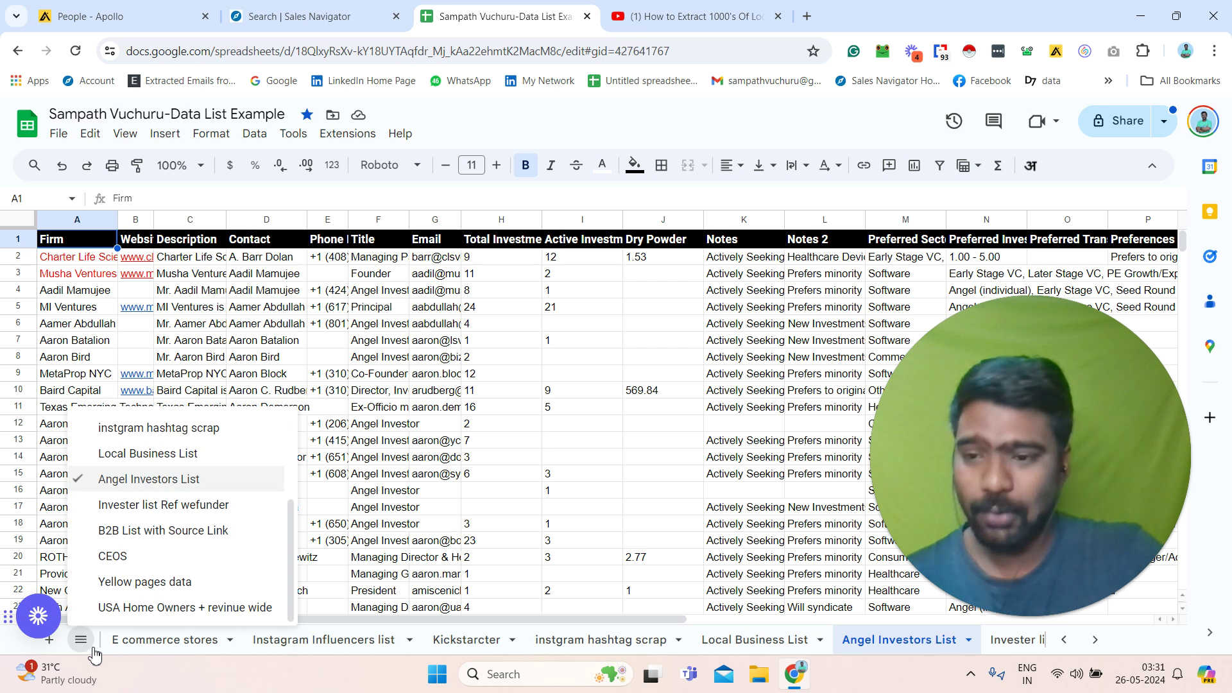
drag(294, 564, 294, 513)
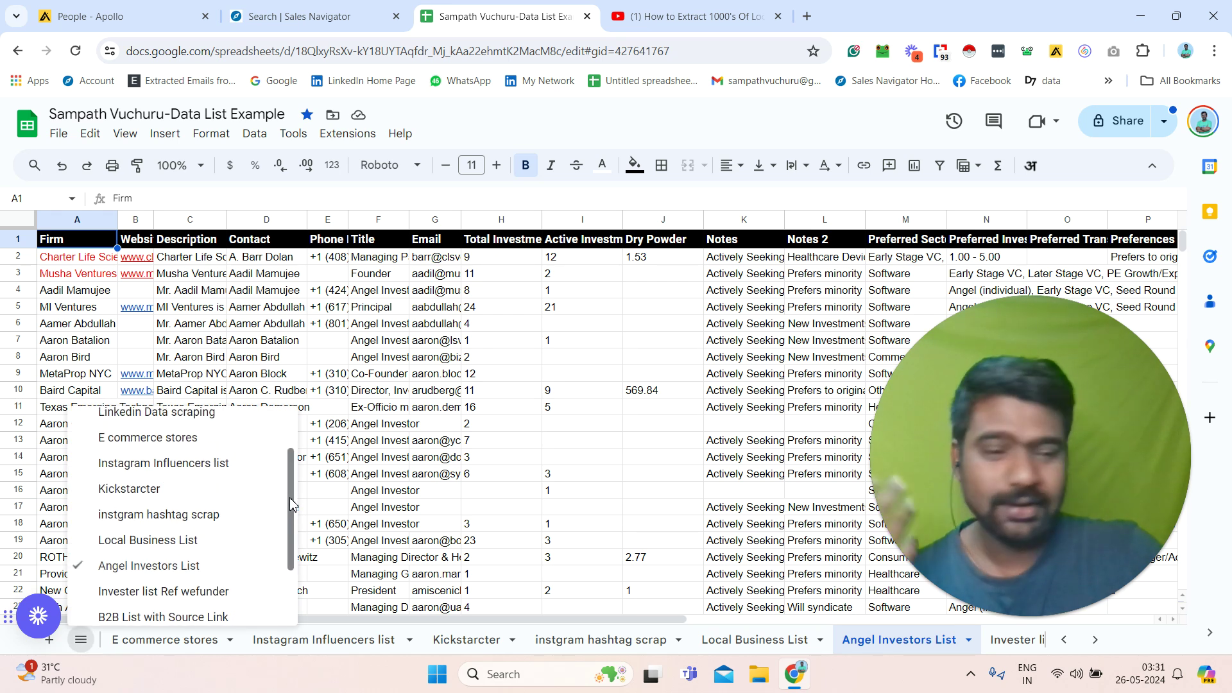
drag(293, 504, 294, 498)
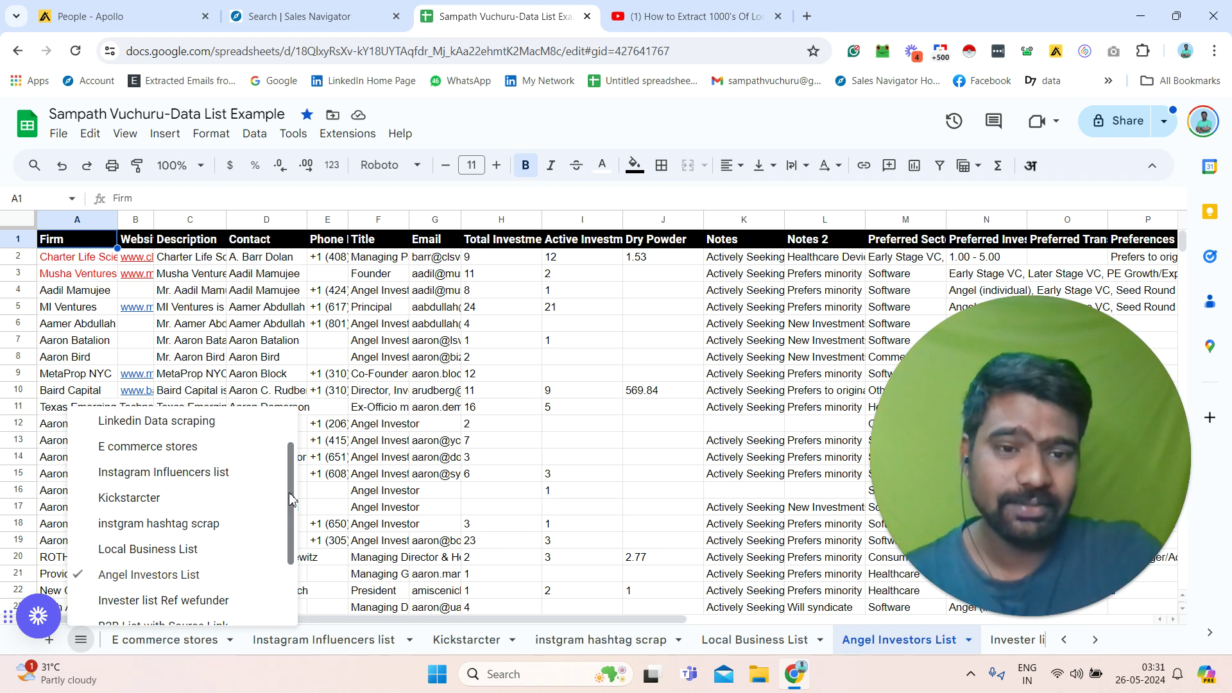
click(568, 460)
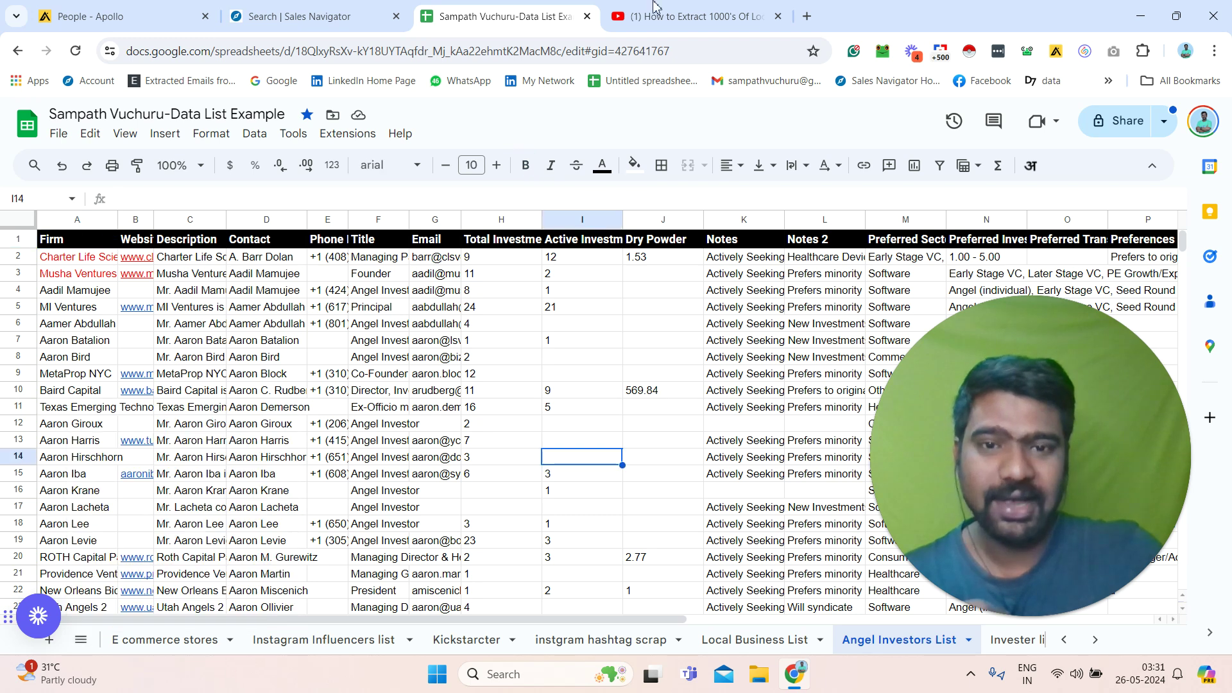
- Return to the YouTube lead-extraction video and briefly highlight its WhatsApp contact line
click(654, 6)
drag(113, 440, 317, 442)
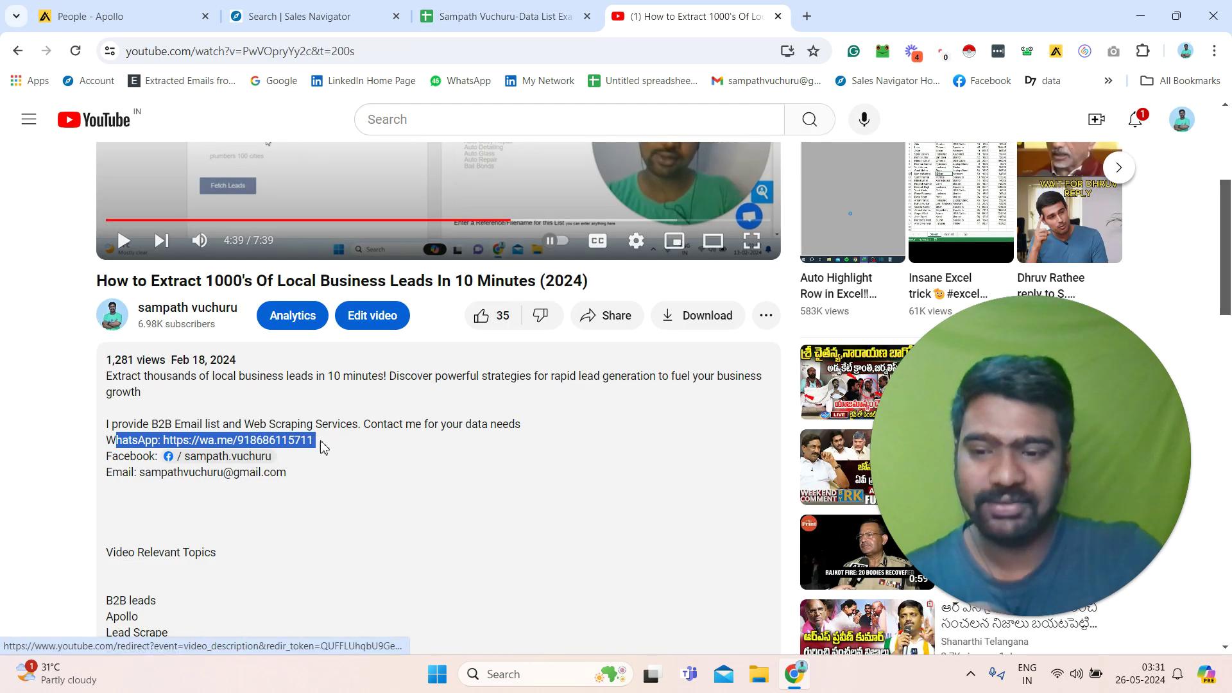
click(379, 462)
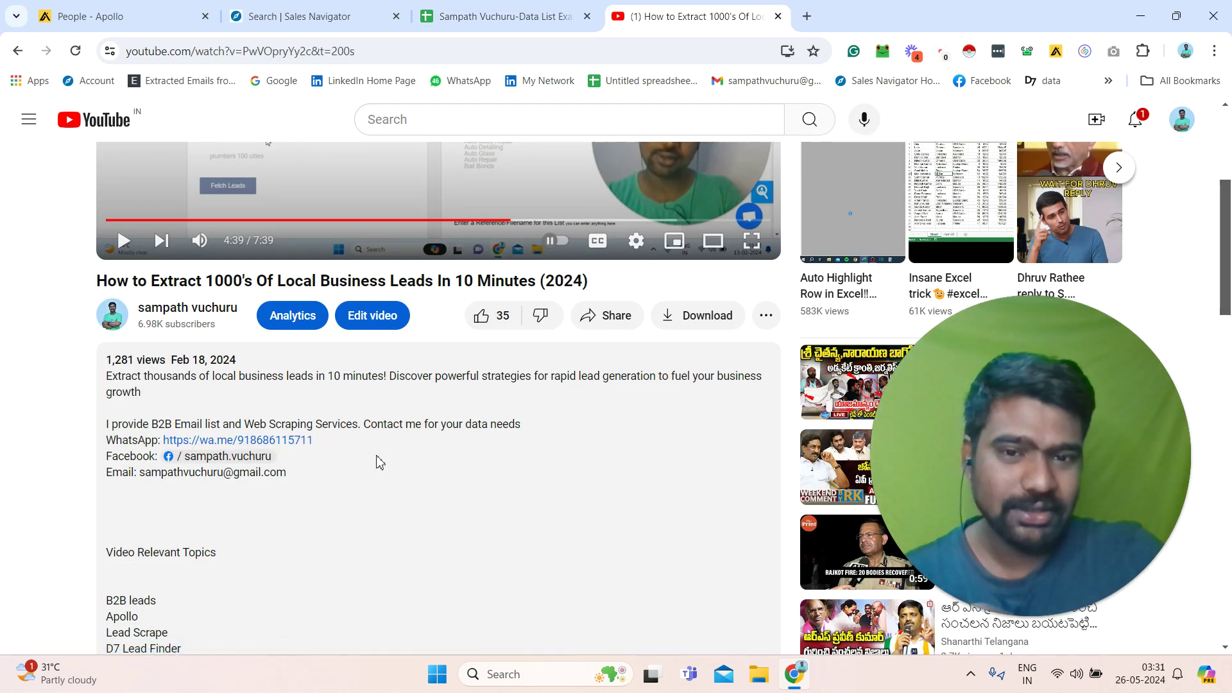